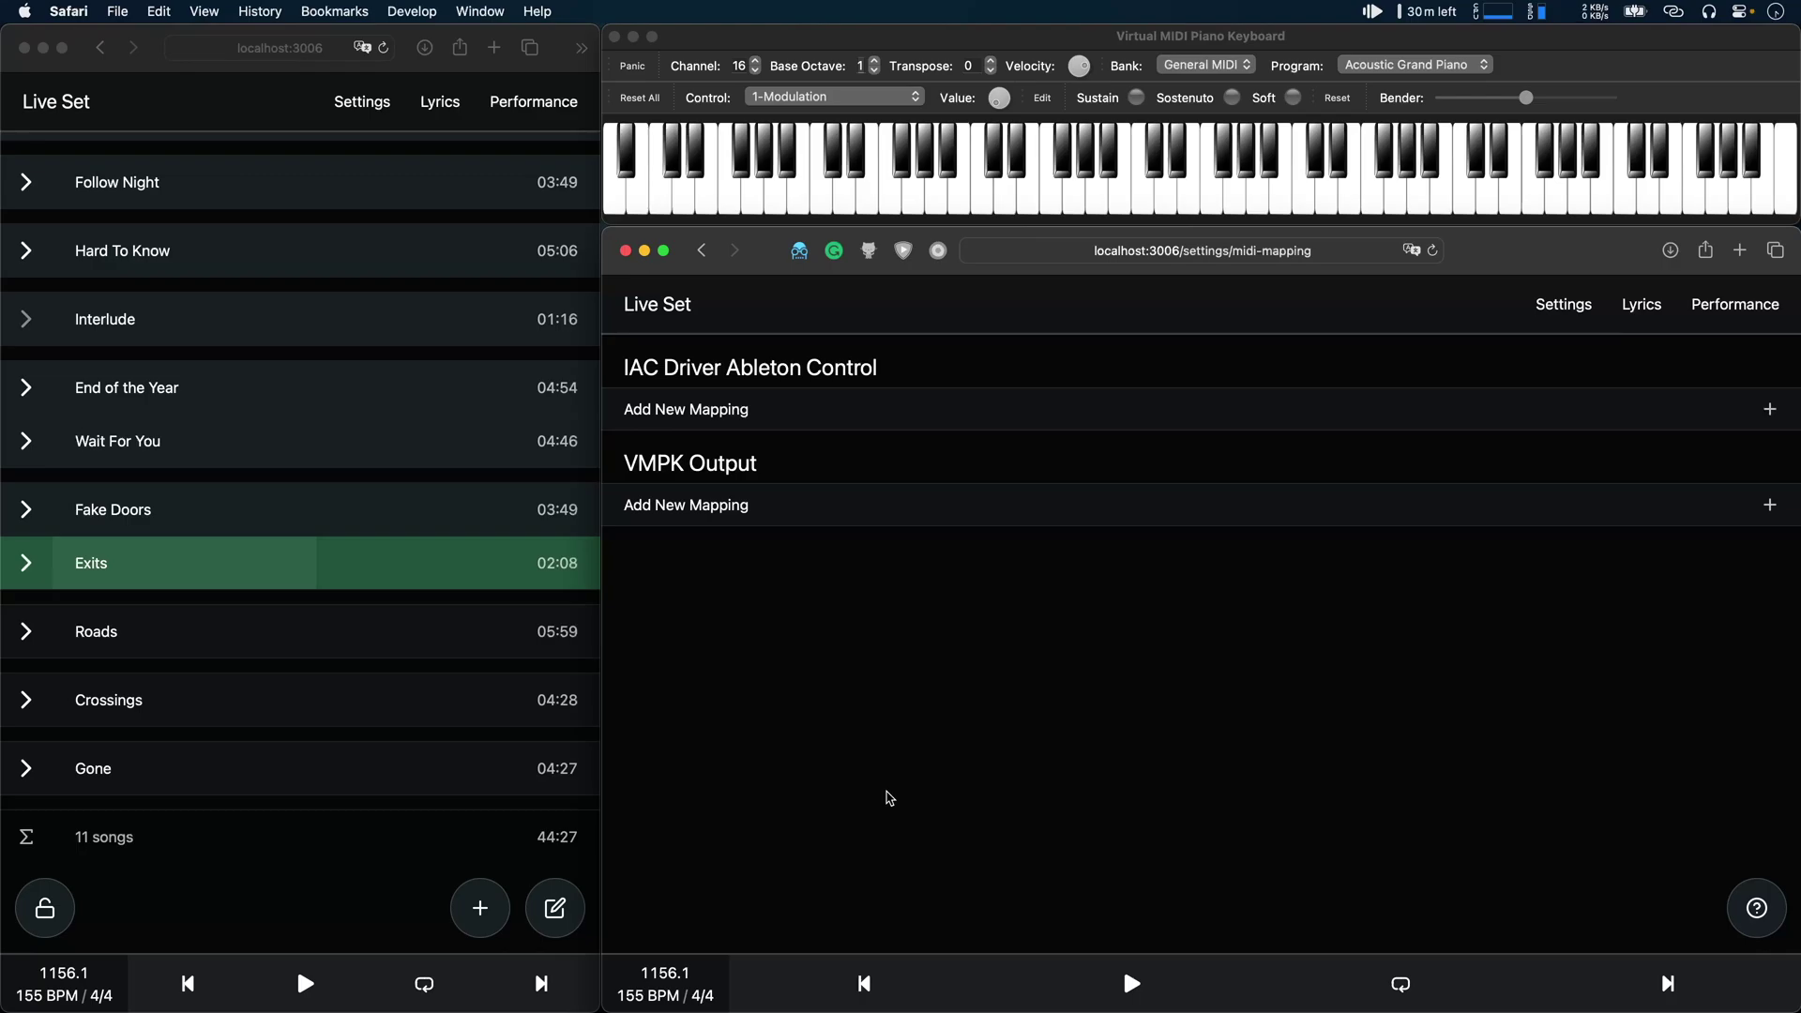
pyautogui.click(1560, 305)
pyautogui.scroll(-3, 1026, 663)
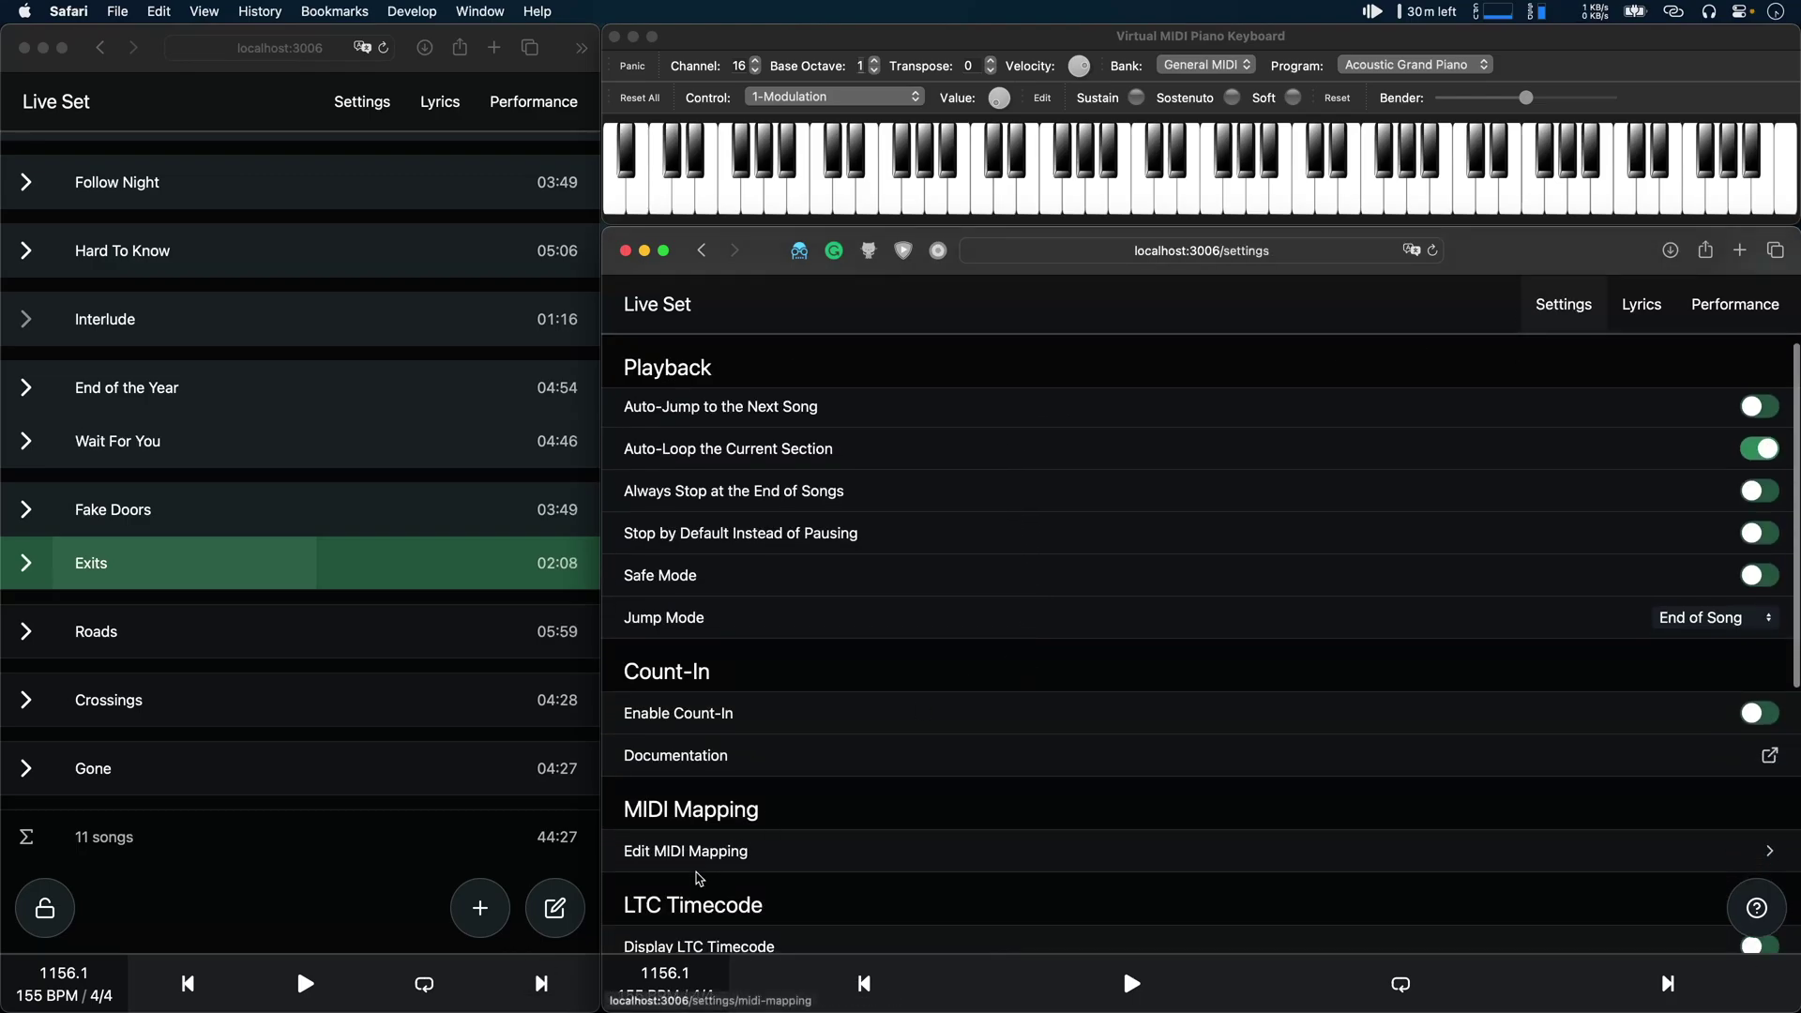
pyautogui.click(785, 850)
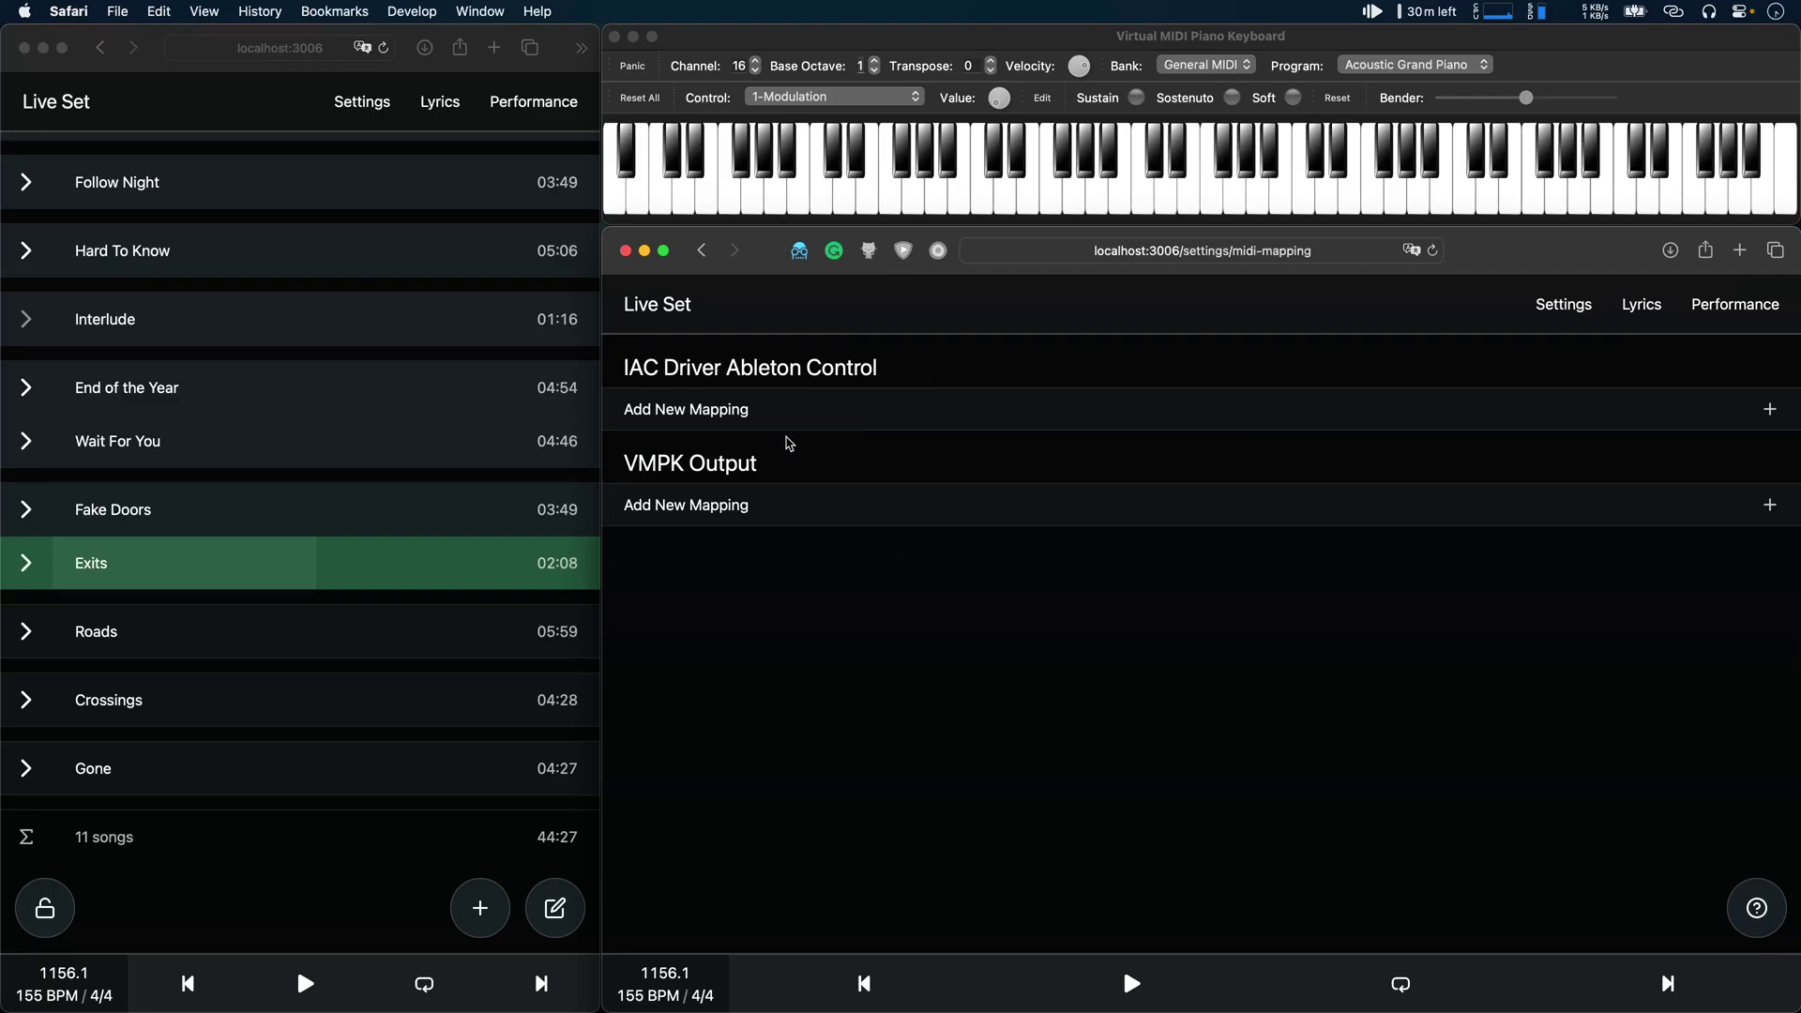
pyautogui.click(943, 40)
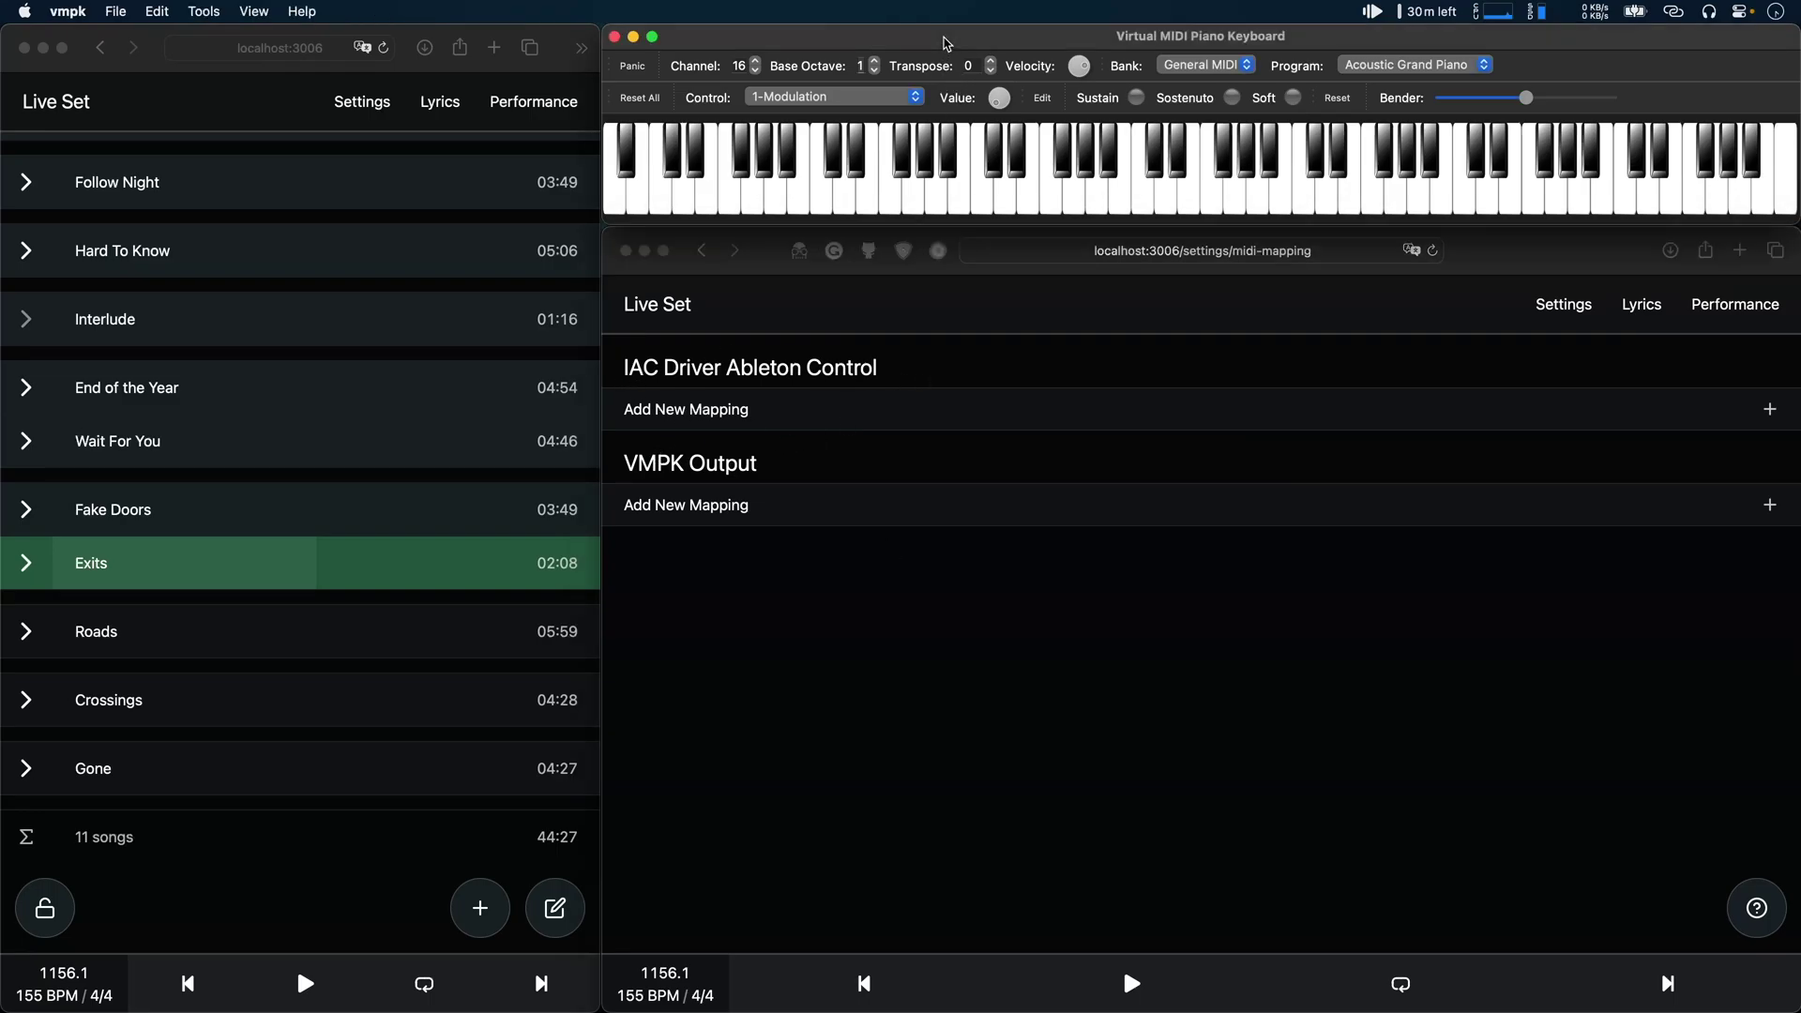
# Add a new VMPK Output mapping for note G0 on channel 16 set to Play/Pause
pyautogui.click(884, 617)
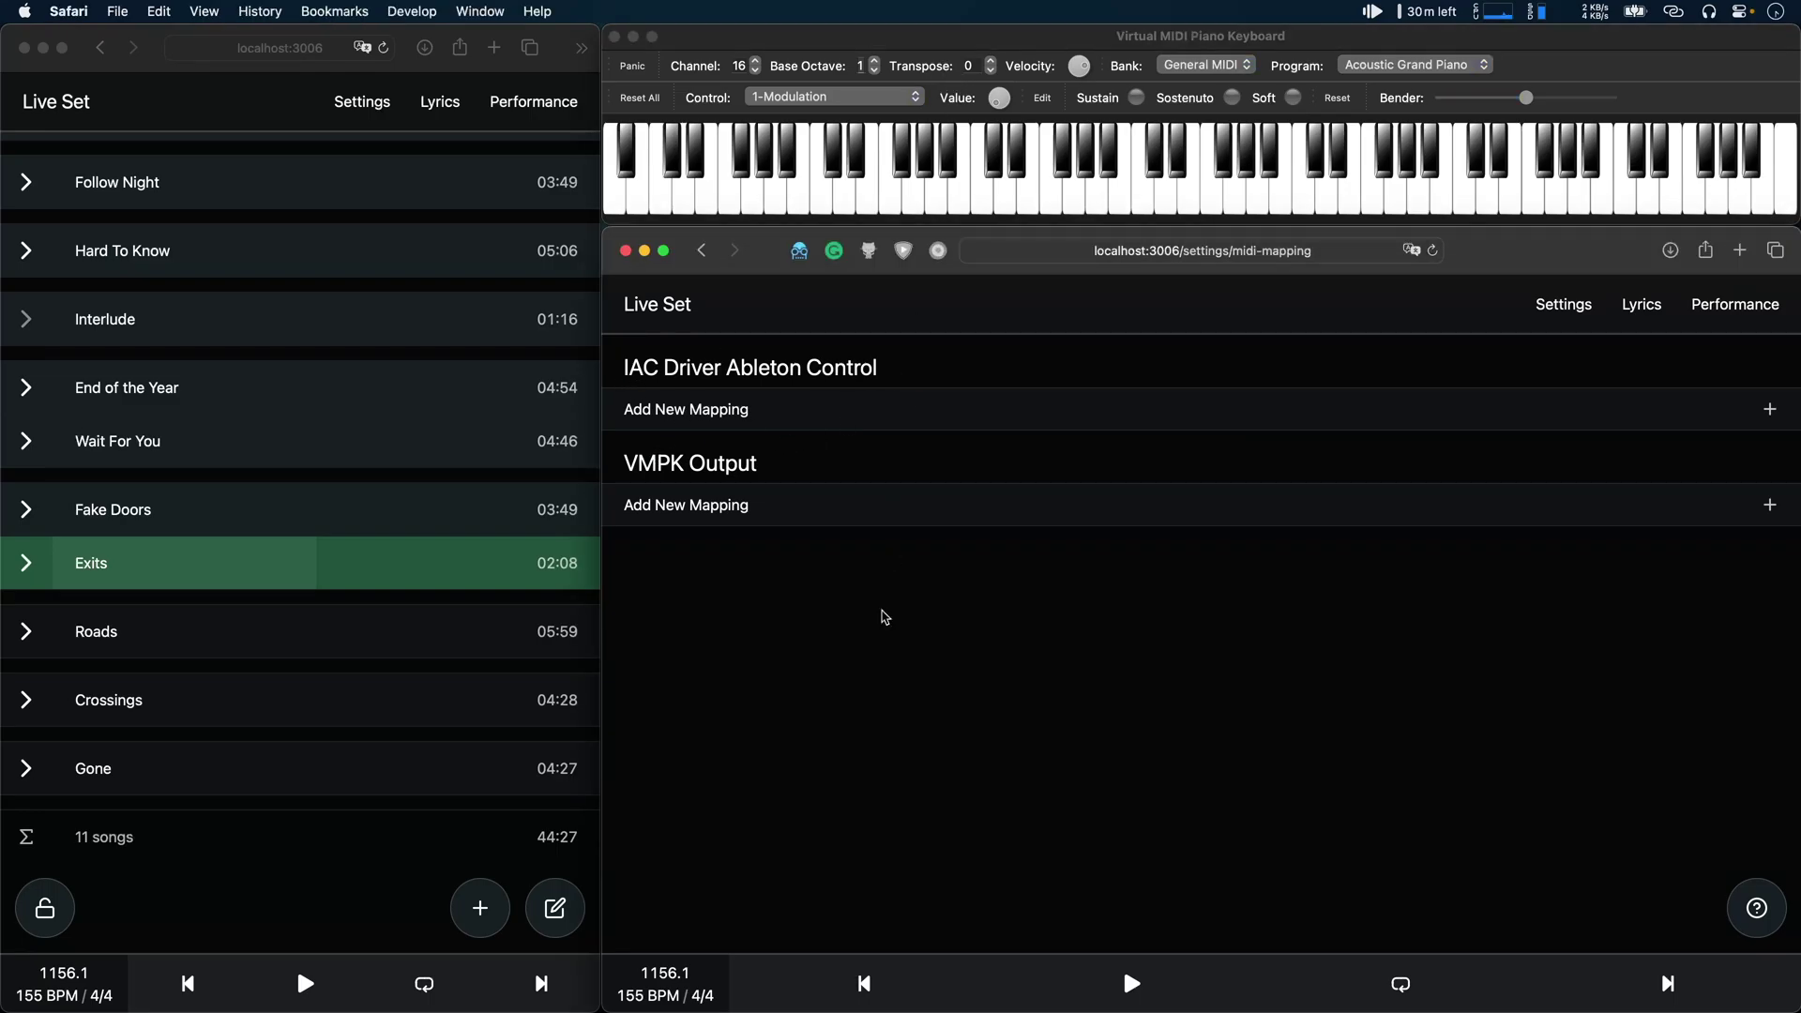
pyautogui.click(739, 511)
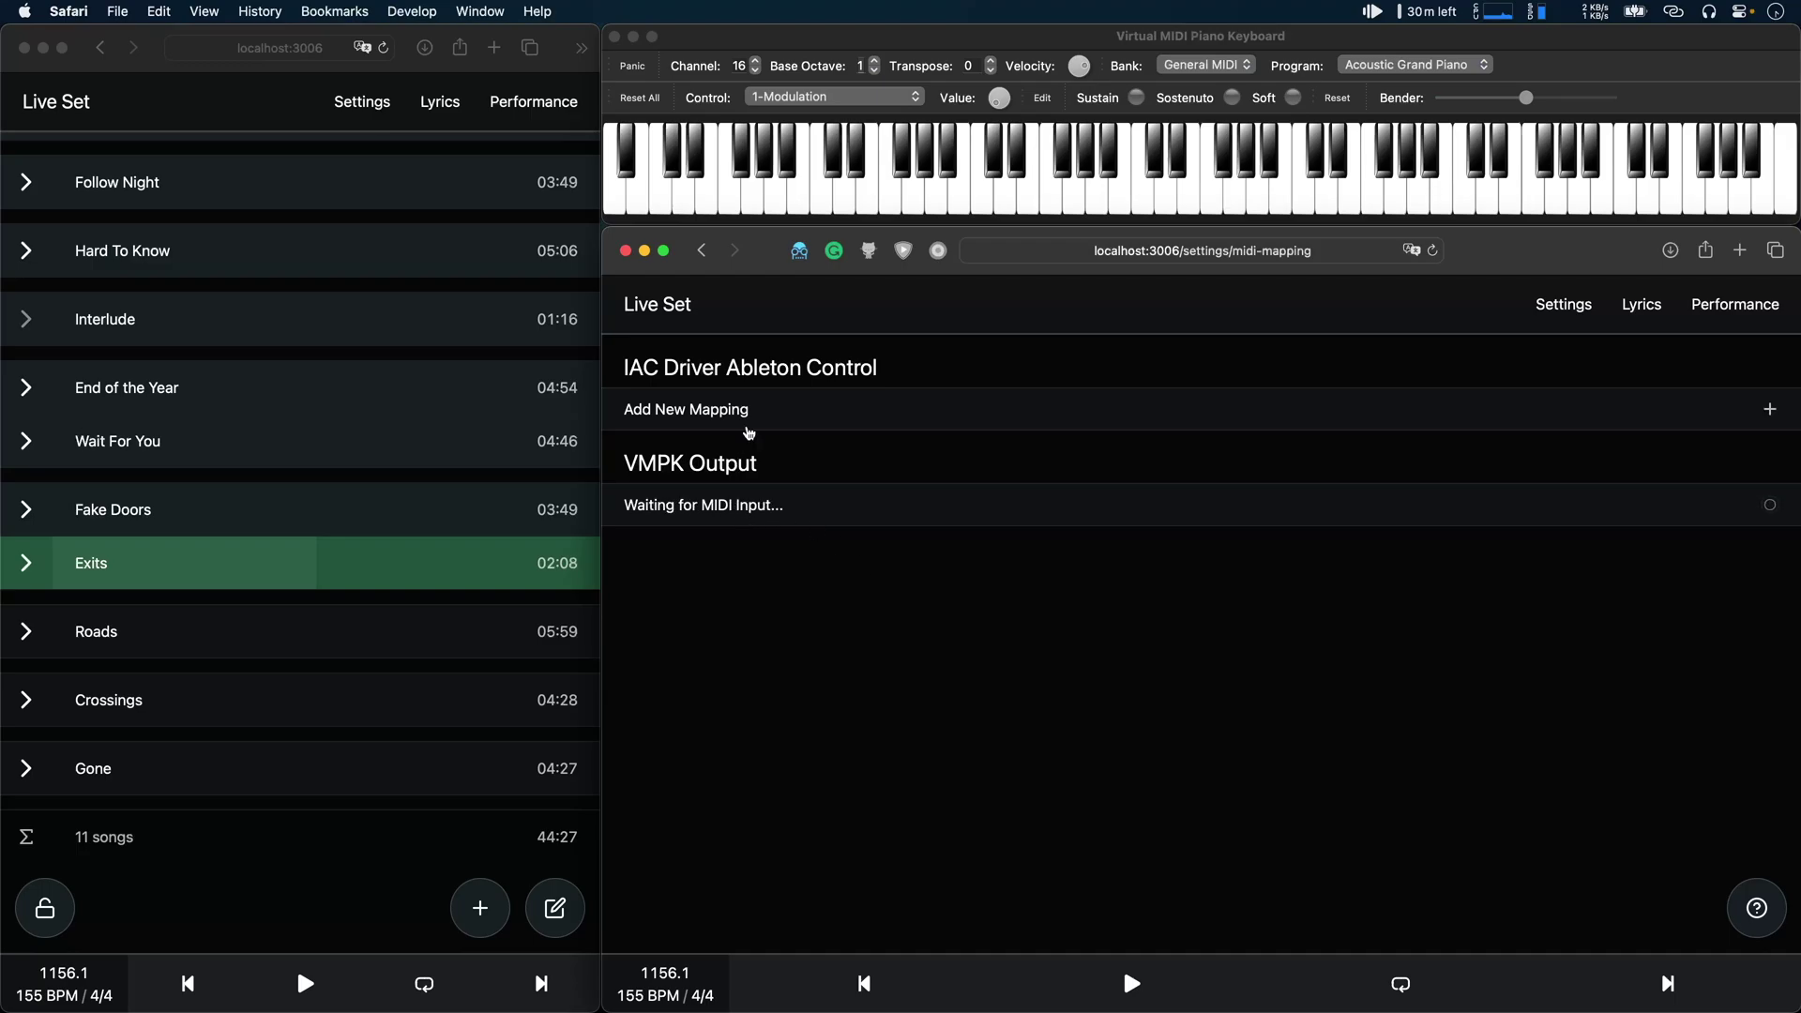
pyautogui.click(751, 206)
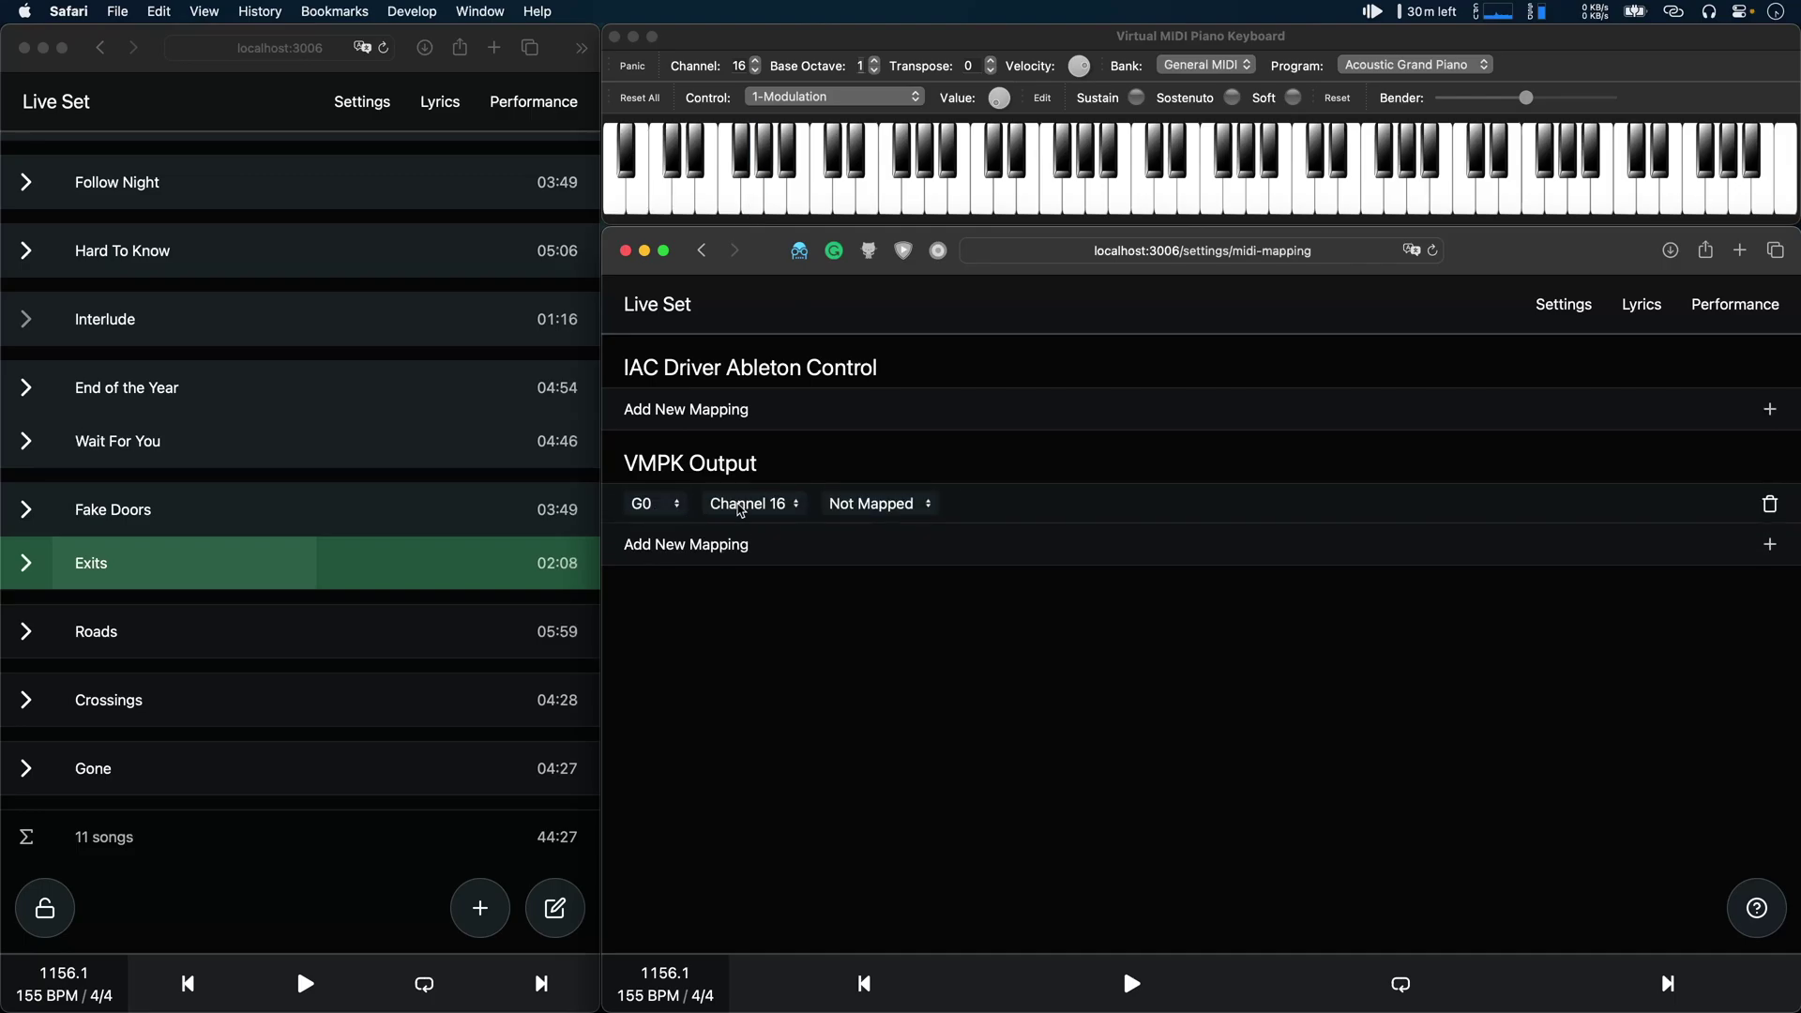
pyautogui.click(889, 505)
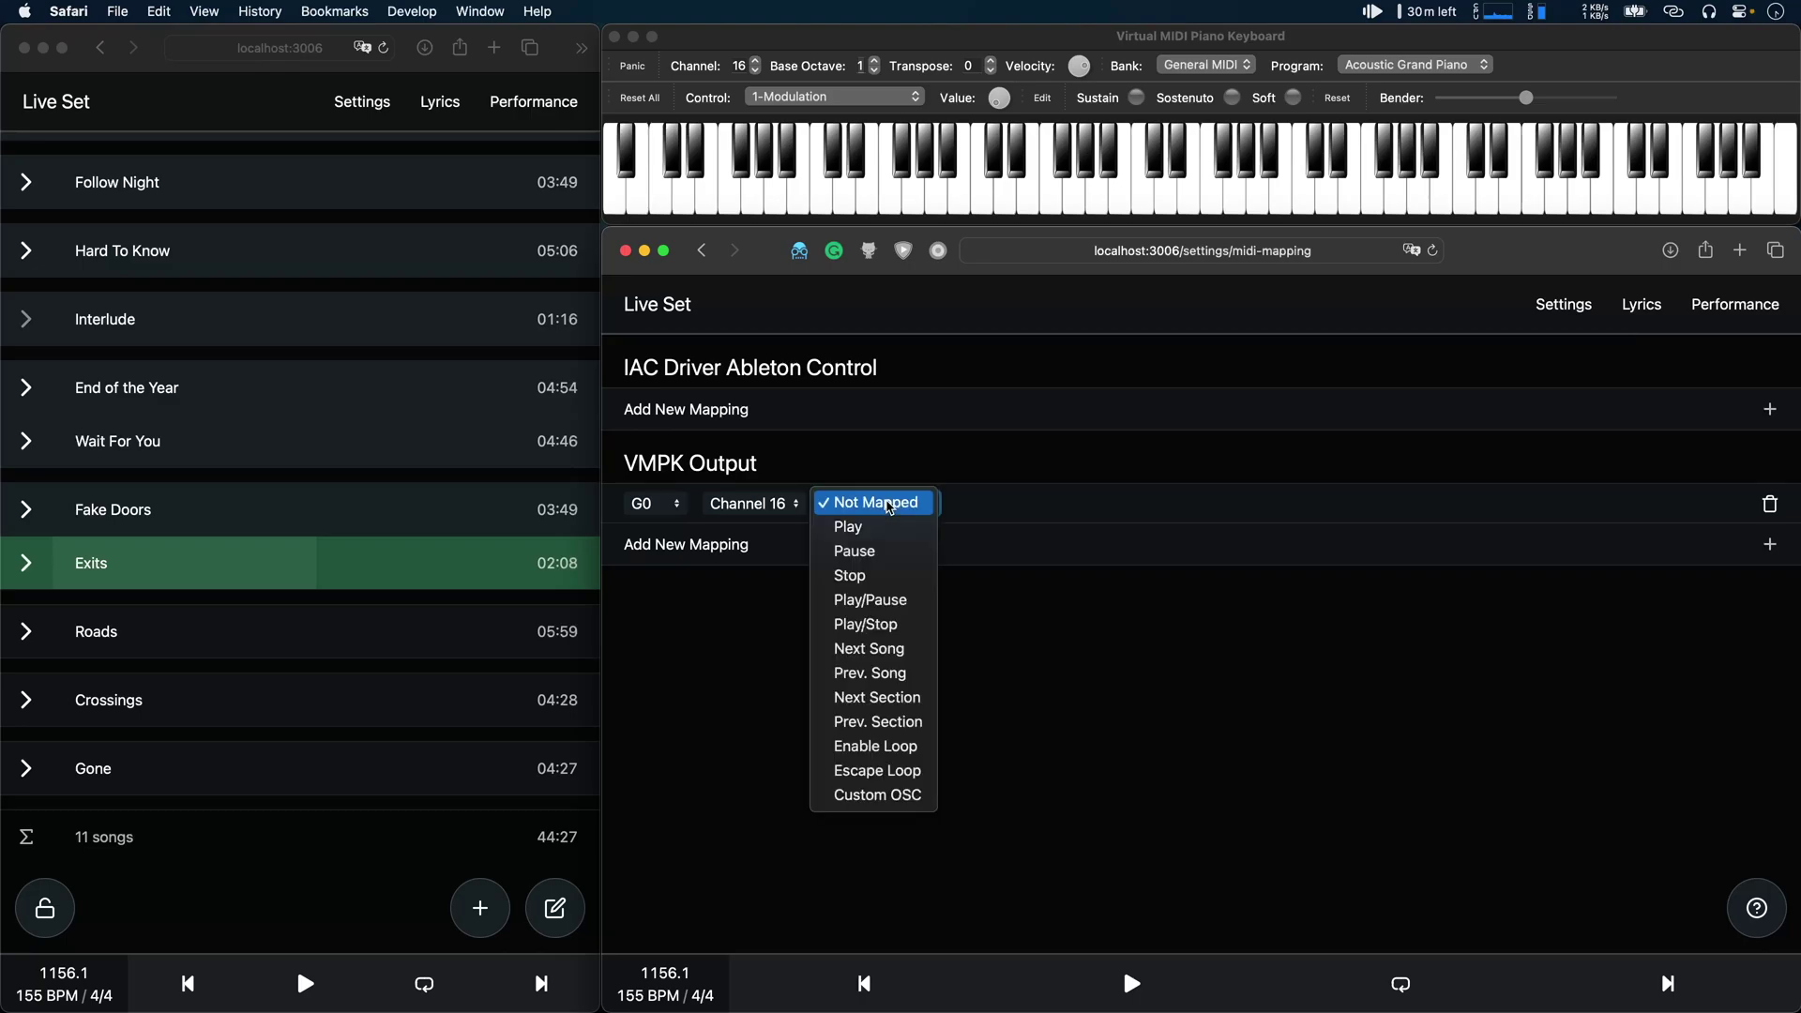
pyautogui.click(910, 610)
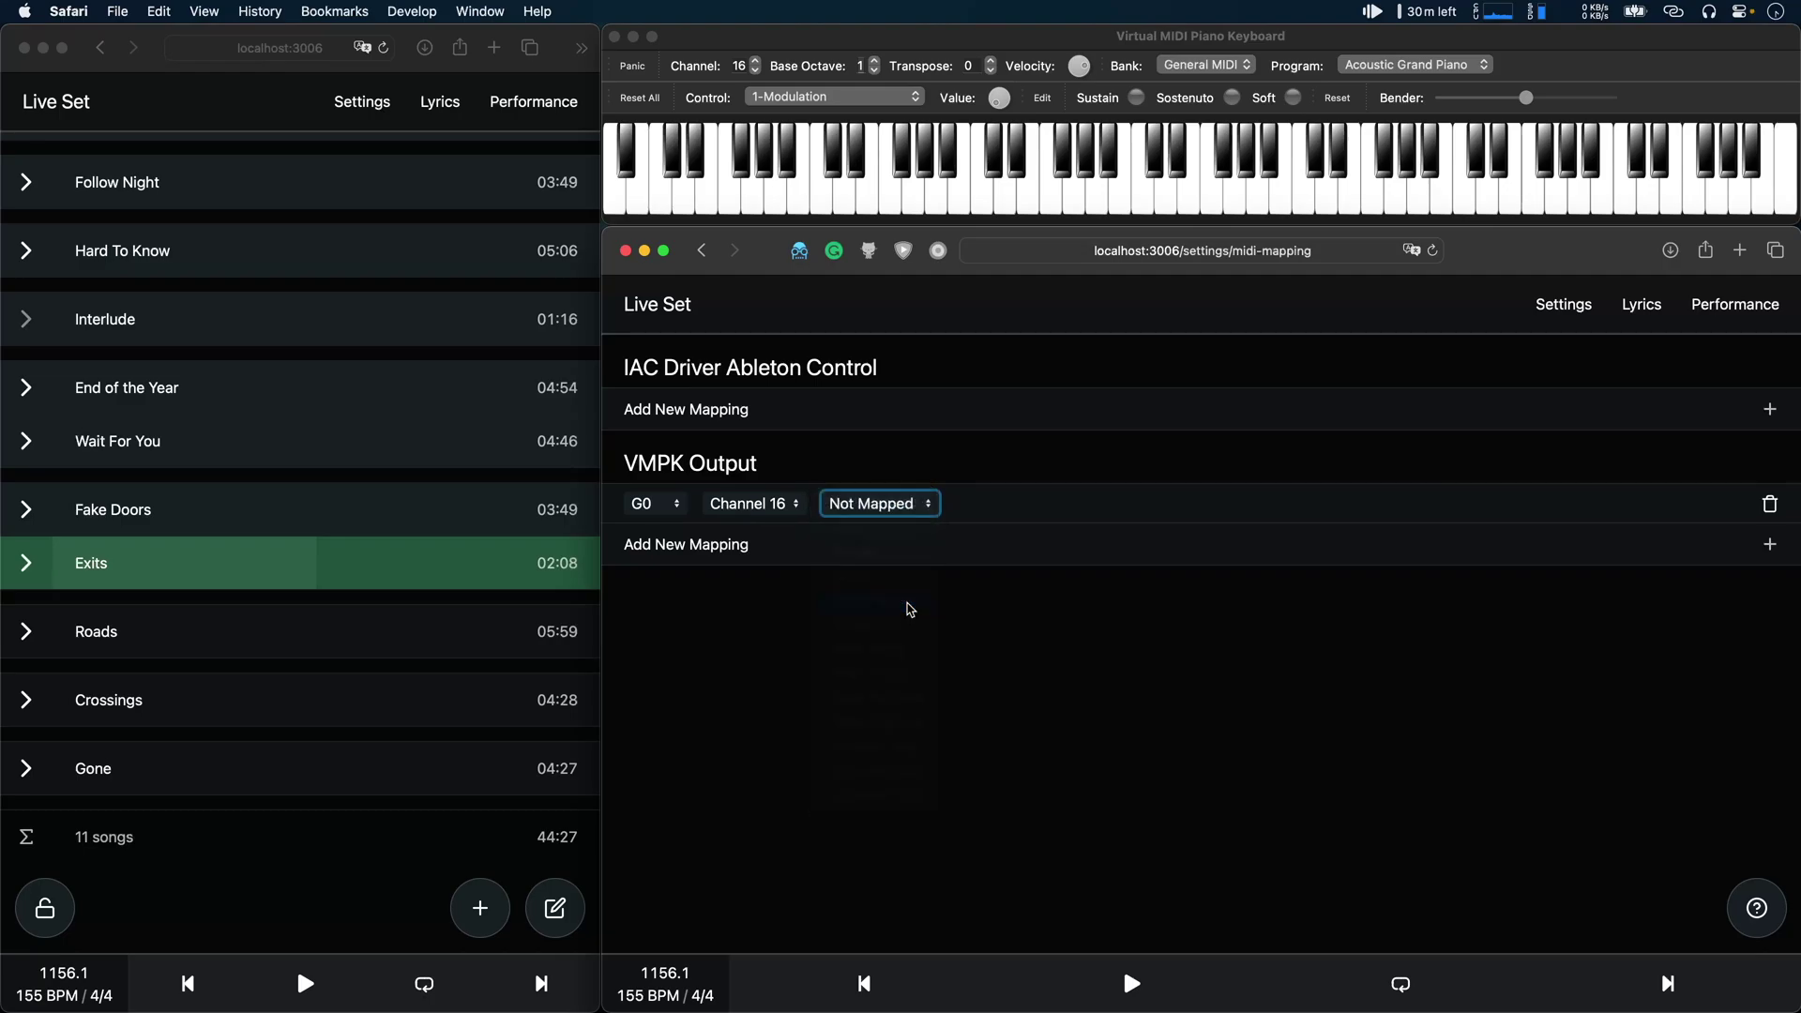
# Trigger G0 four times to toggle AbleSet playback on and off
pyautogui.click(754, 206)
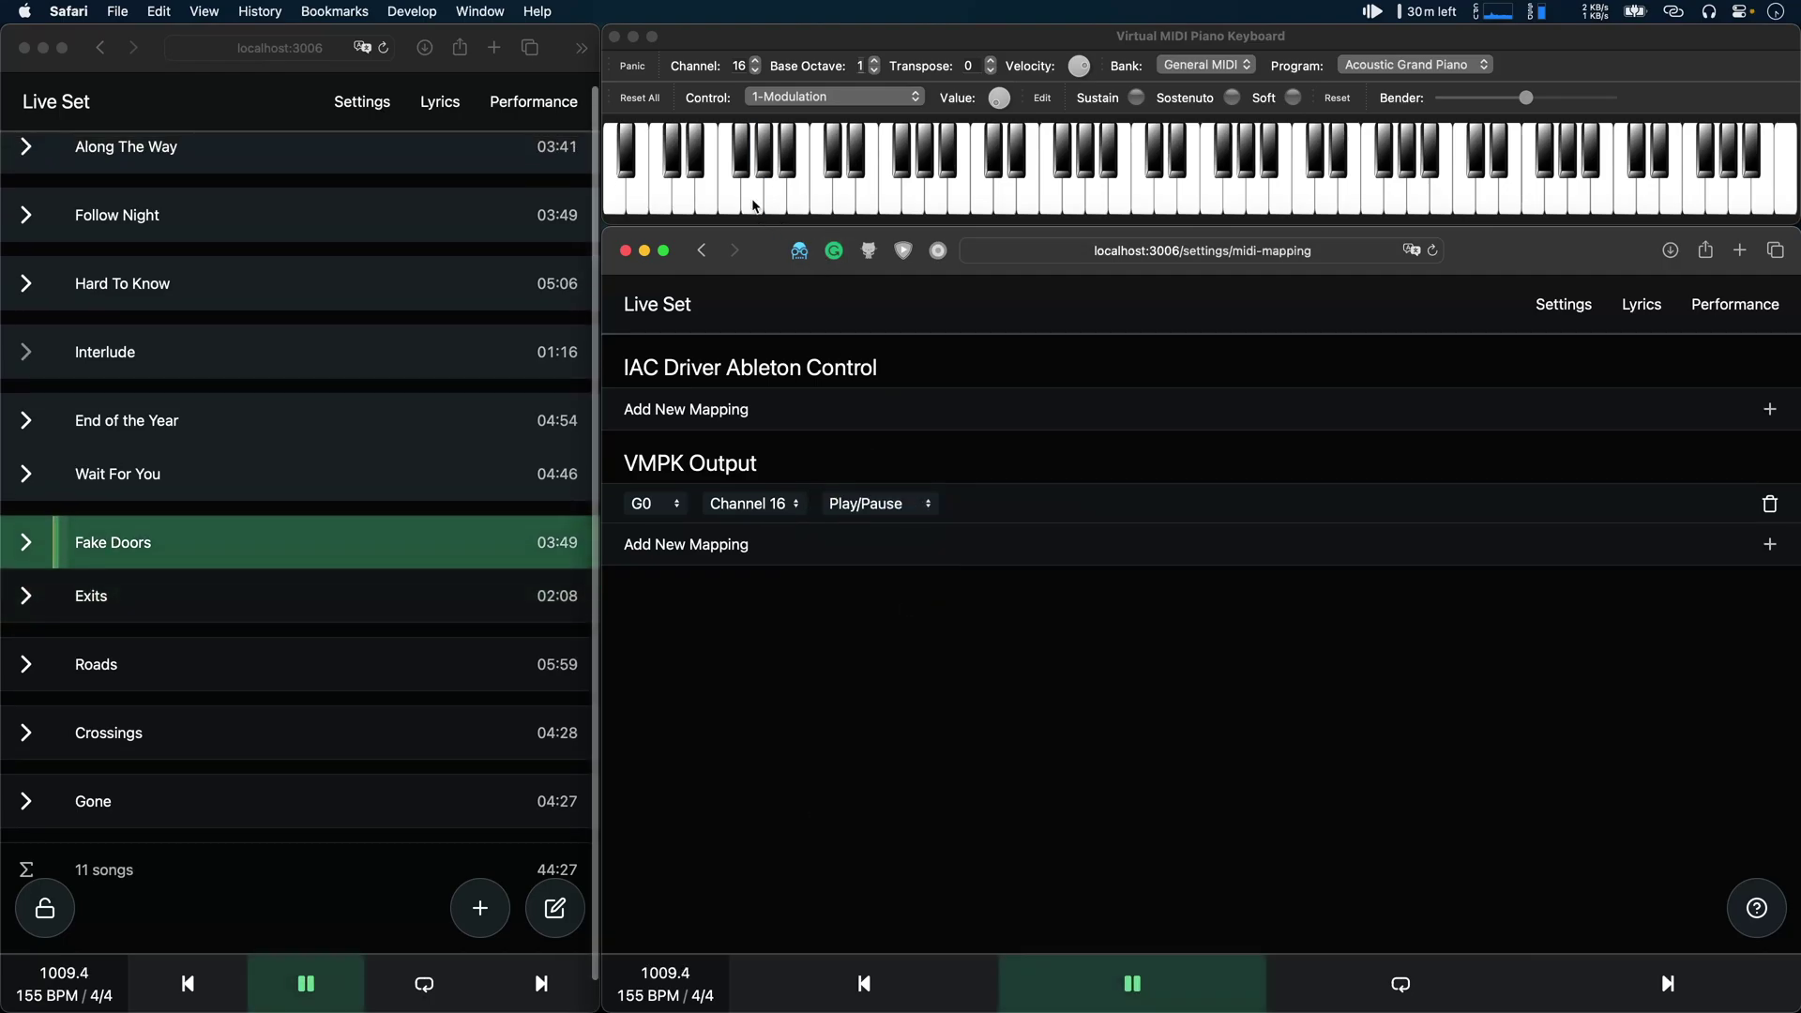
pyautogui.click(754, 205)
pyautogui.click(754, 206)
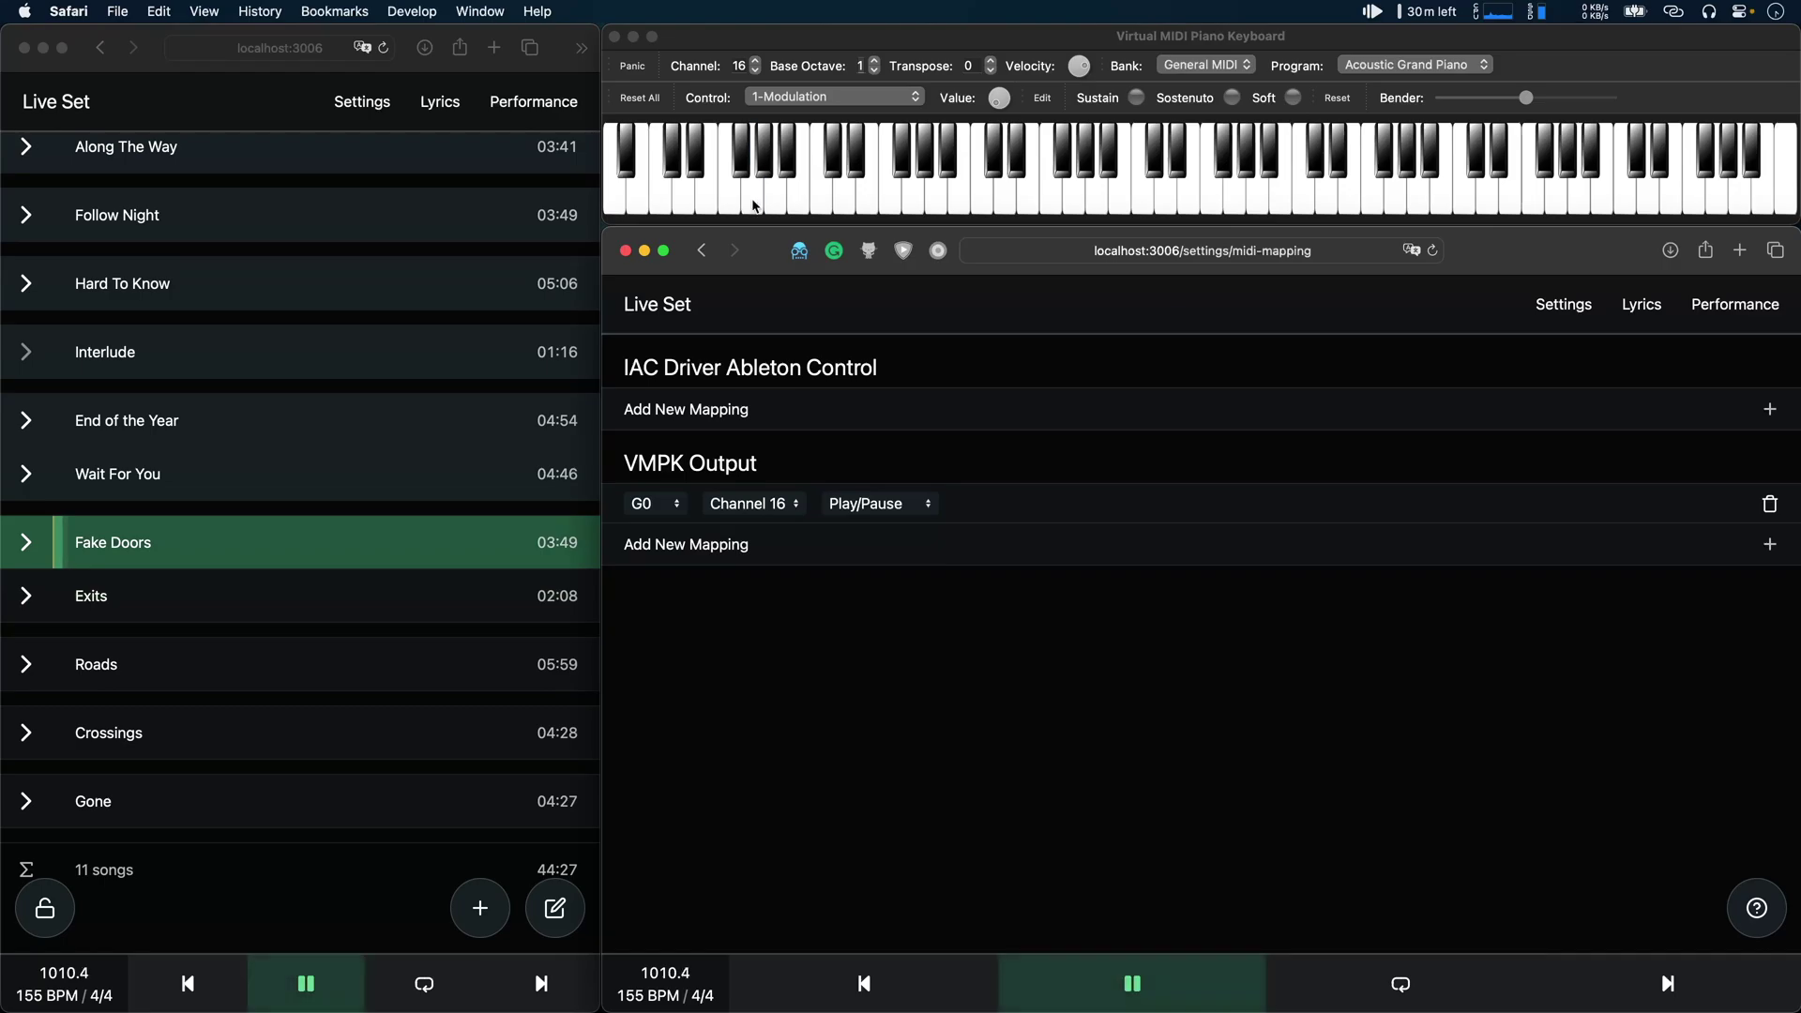
pyautogui.click(753, 205)
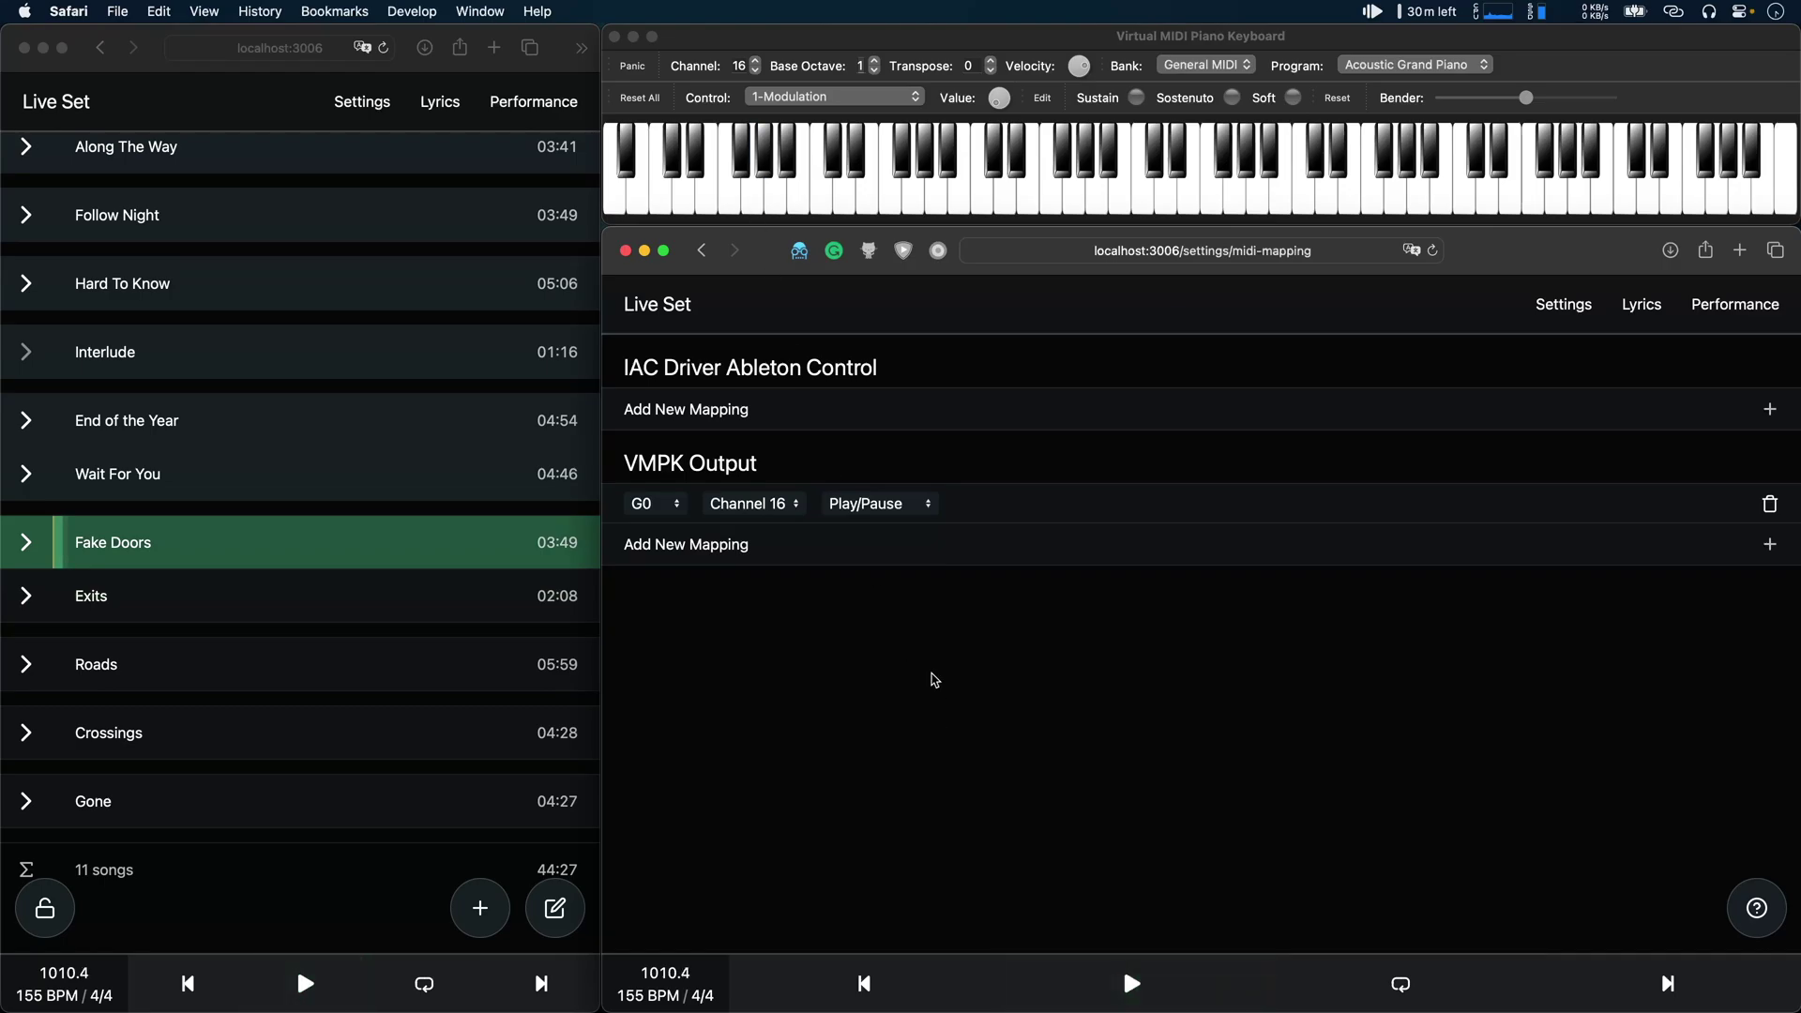
# Change the G0 action to Custom OSC with command '/global/pause; /setlist/jumpBySongs 1'
pyautogui.click(923, 506)
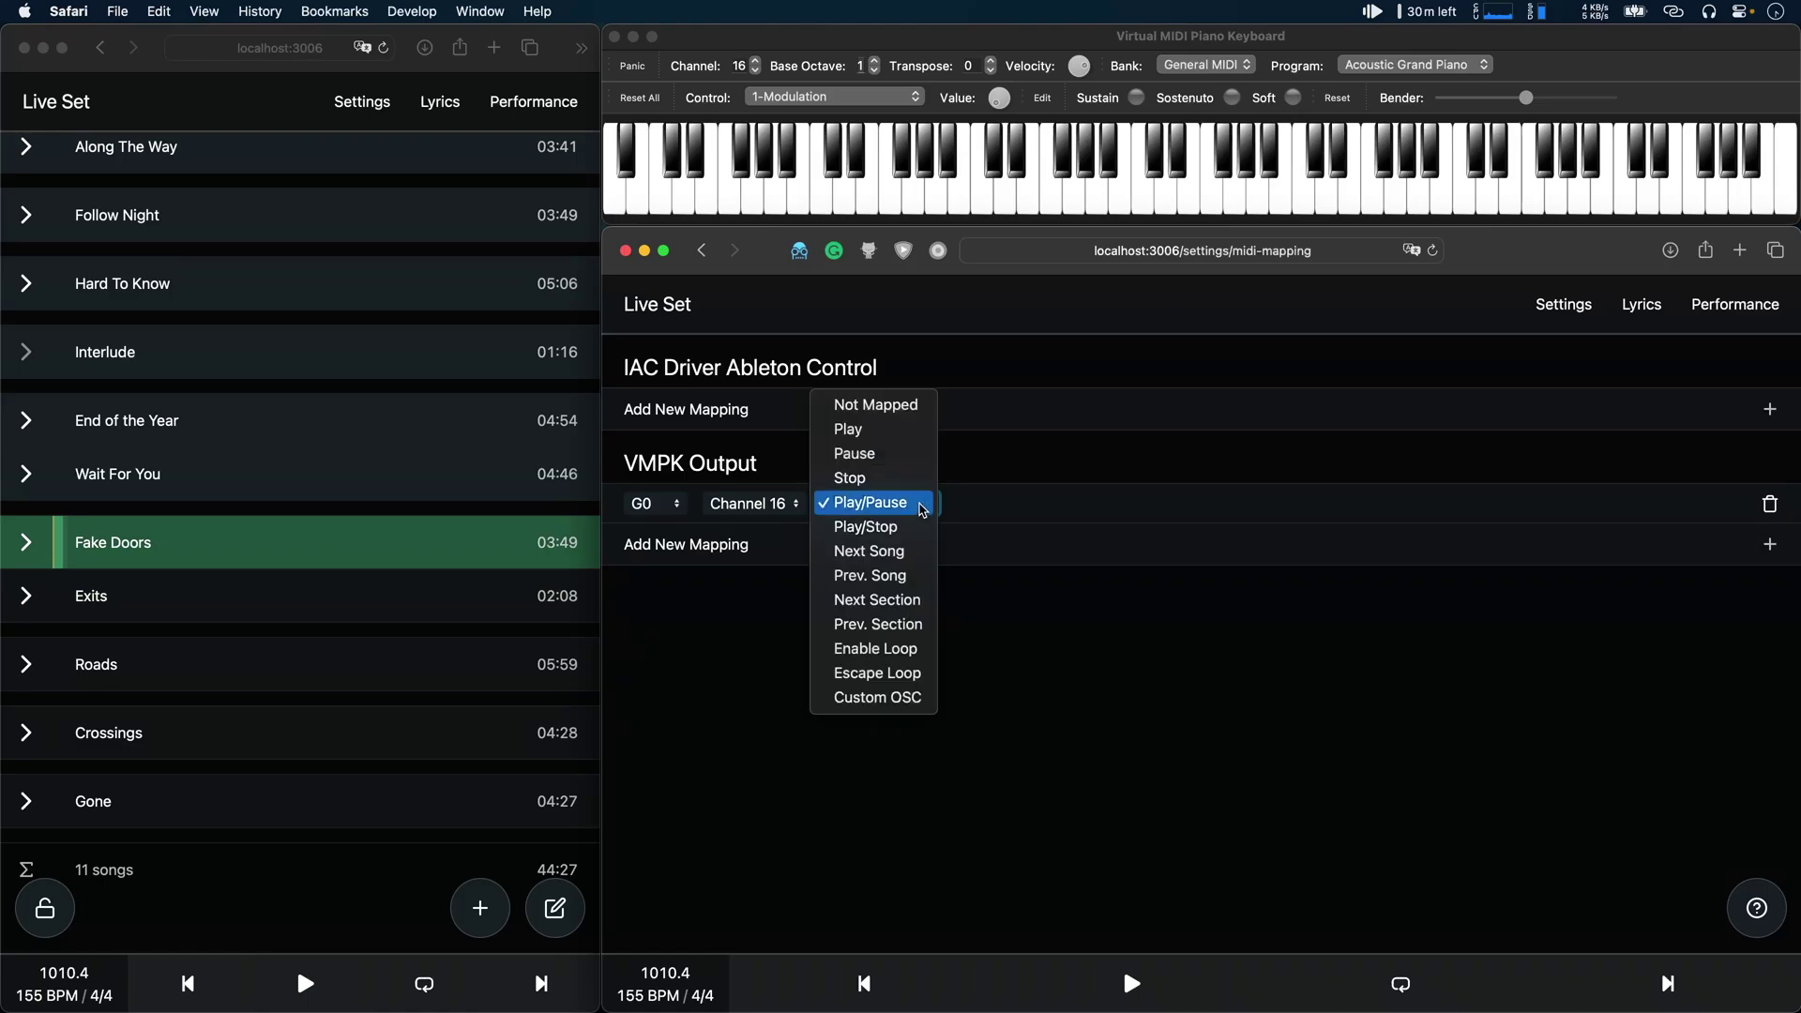
pyautogui.click(894, 699)
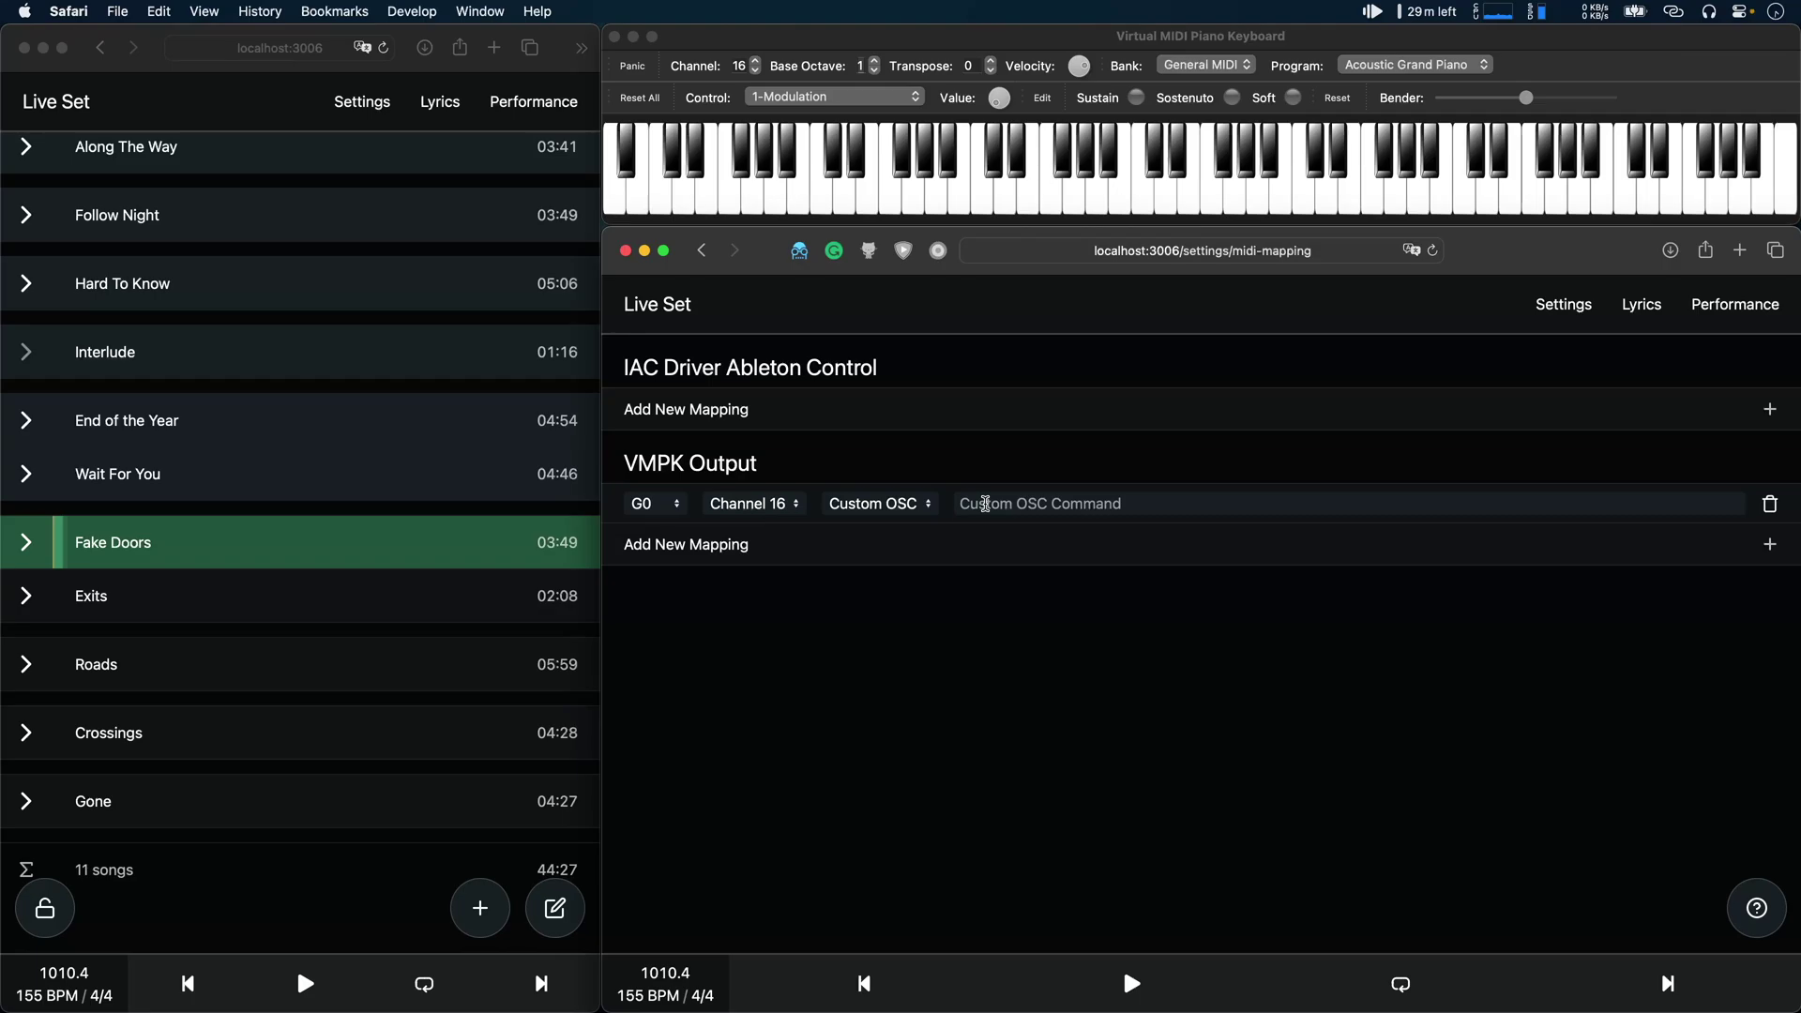
pyautogui.write('/global/pause; /setlist/jump')
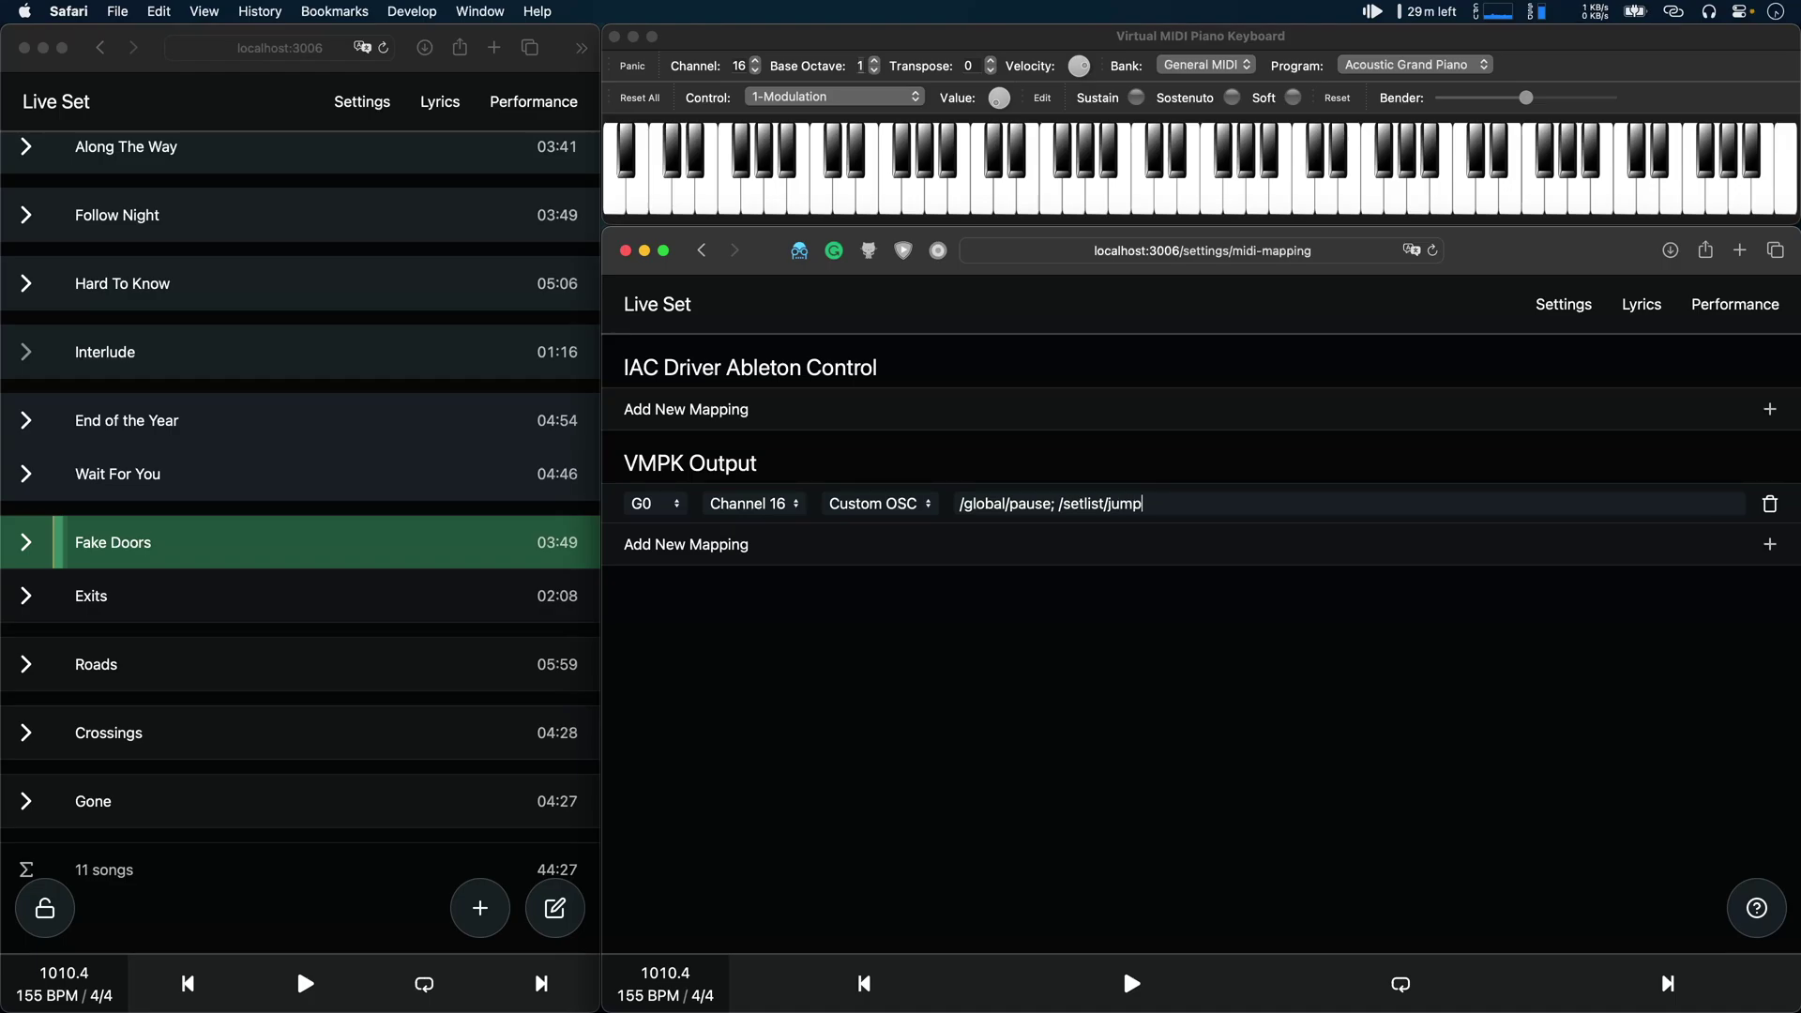
pyautogui.write('BySongs 1')
# Start playback, then trigger G0 to pause and jump from Fake Doors to Exits
pyautogui.click(1126, 982)
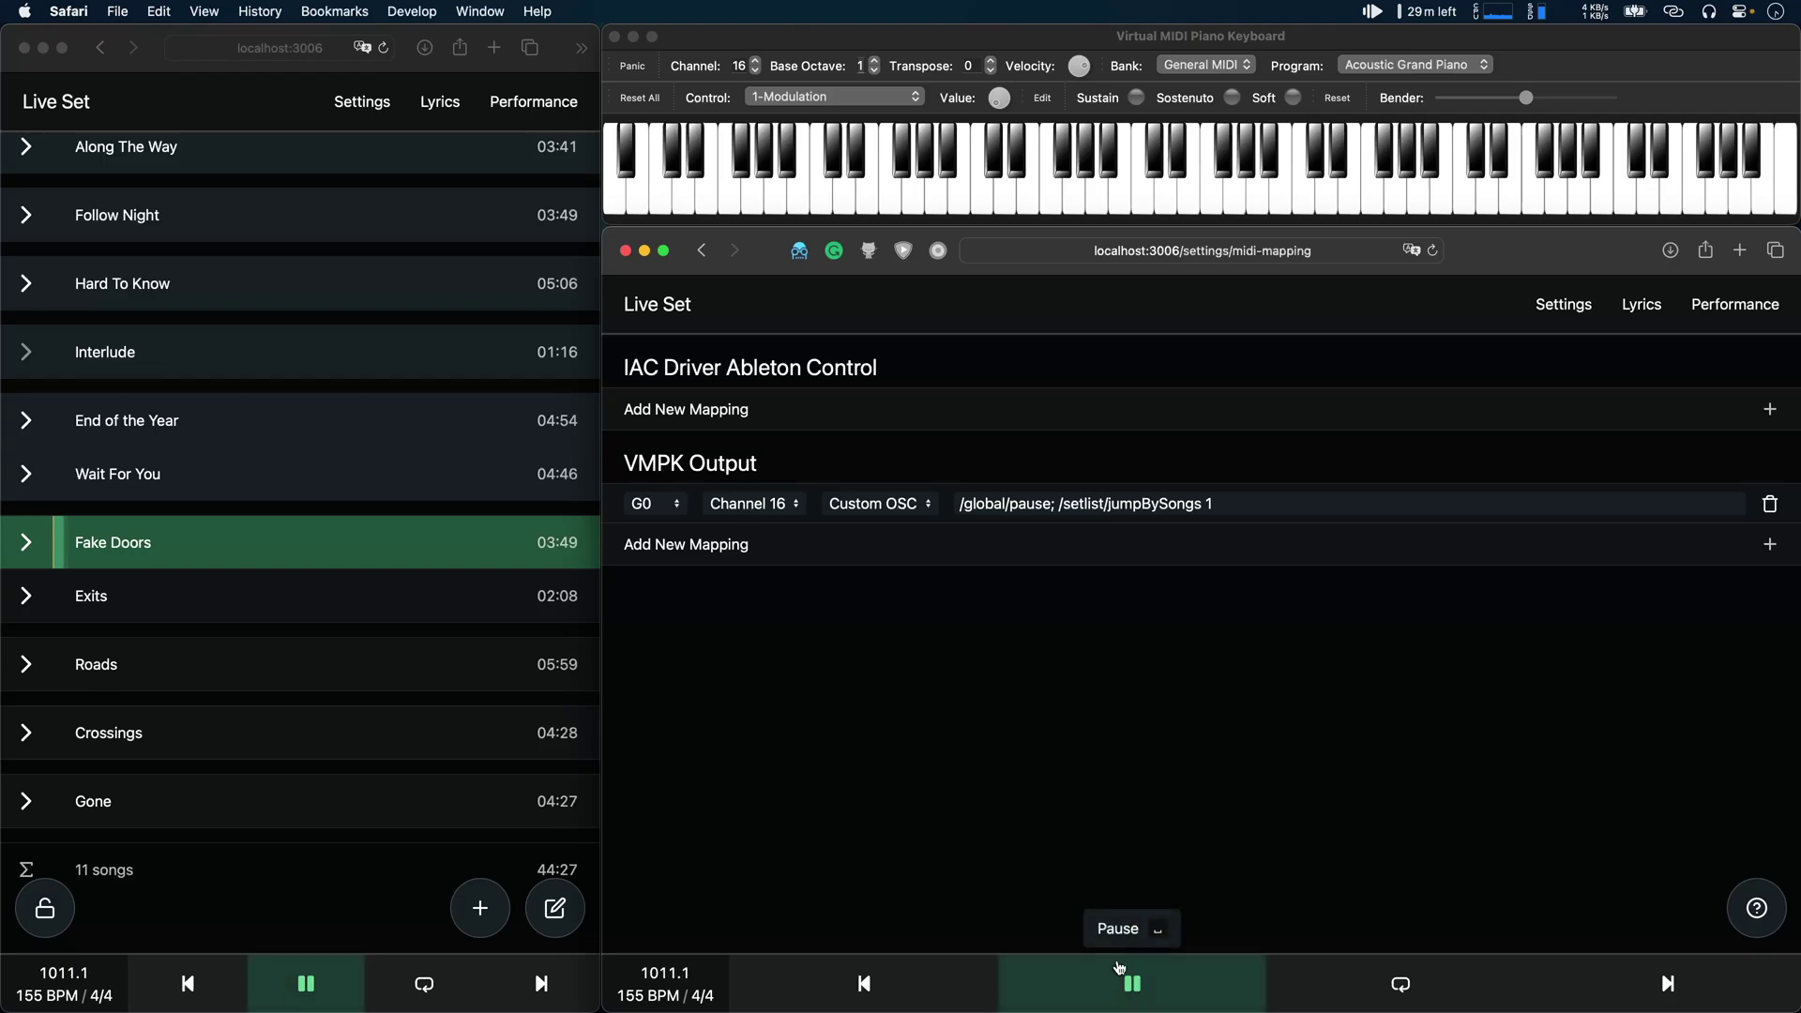
pyautogui.click(751, 206)
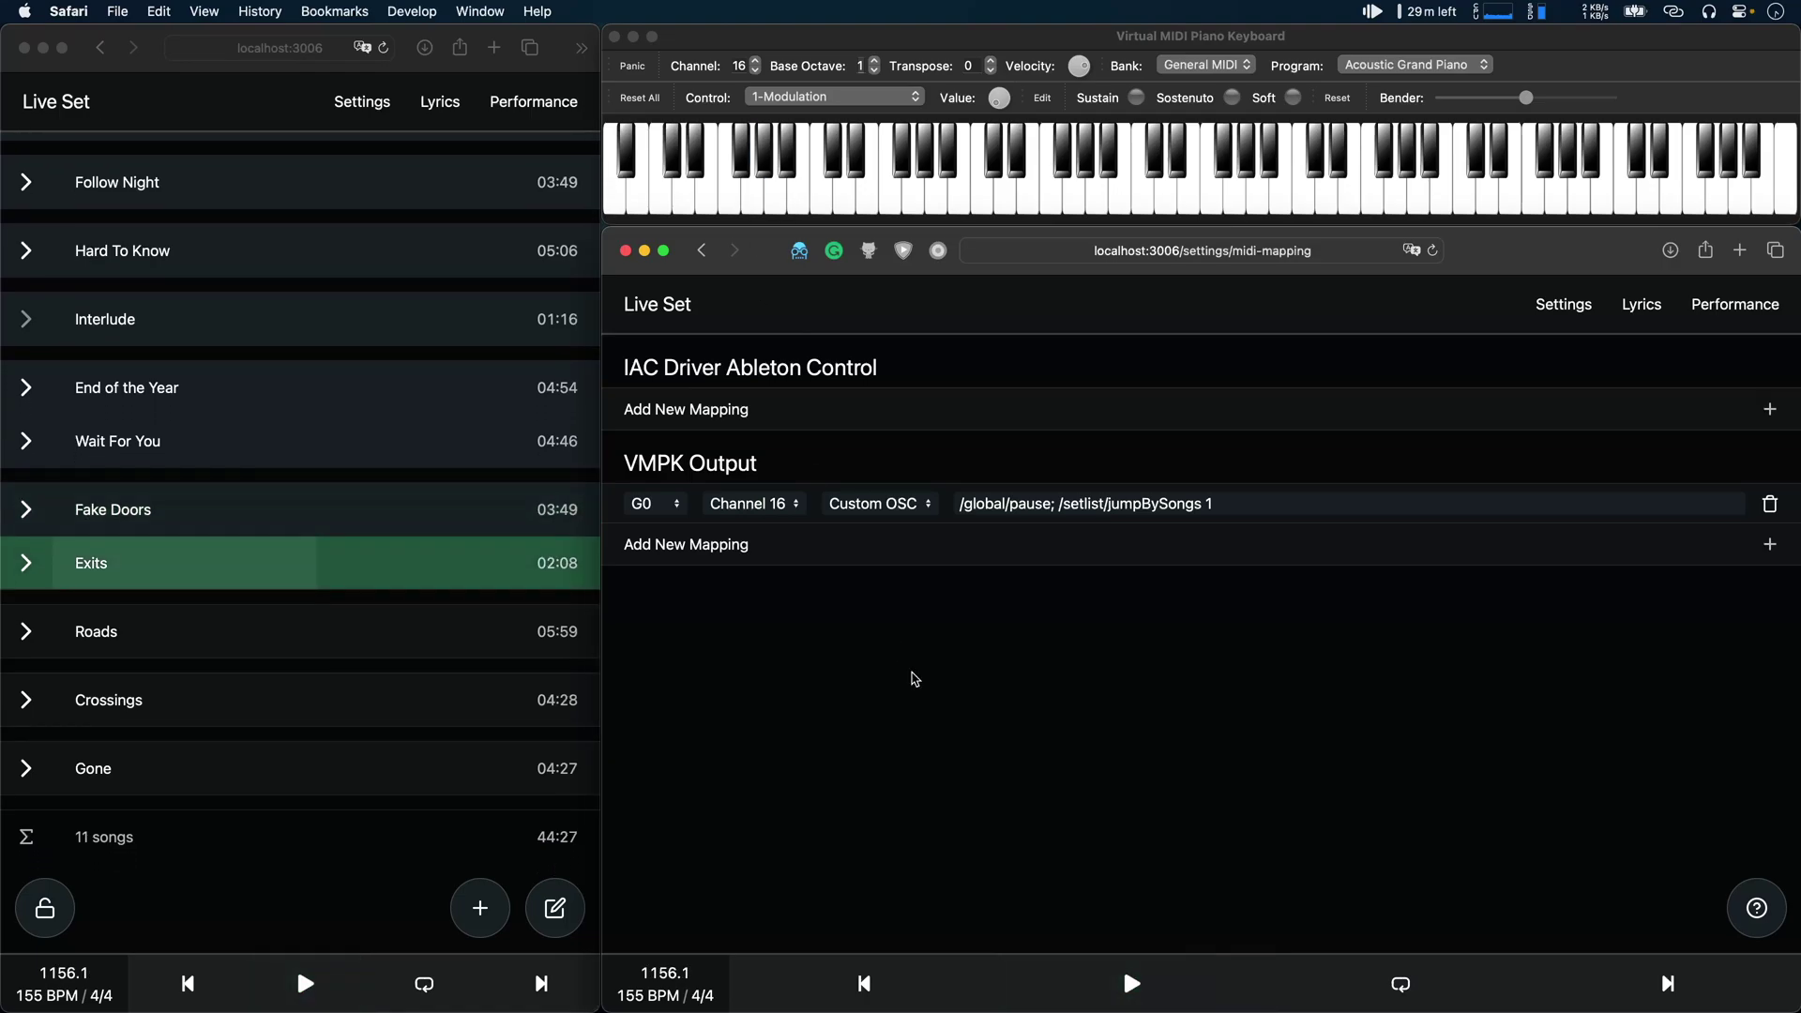
pyautogui.tripleClick(1237, 506)
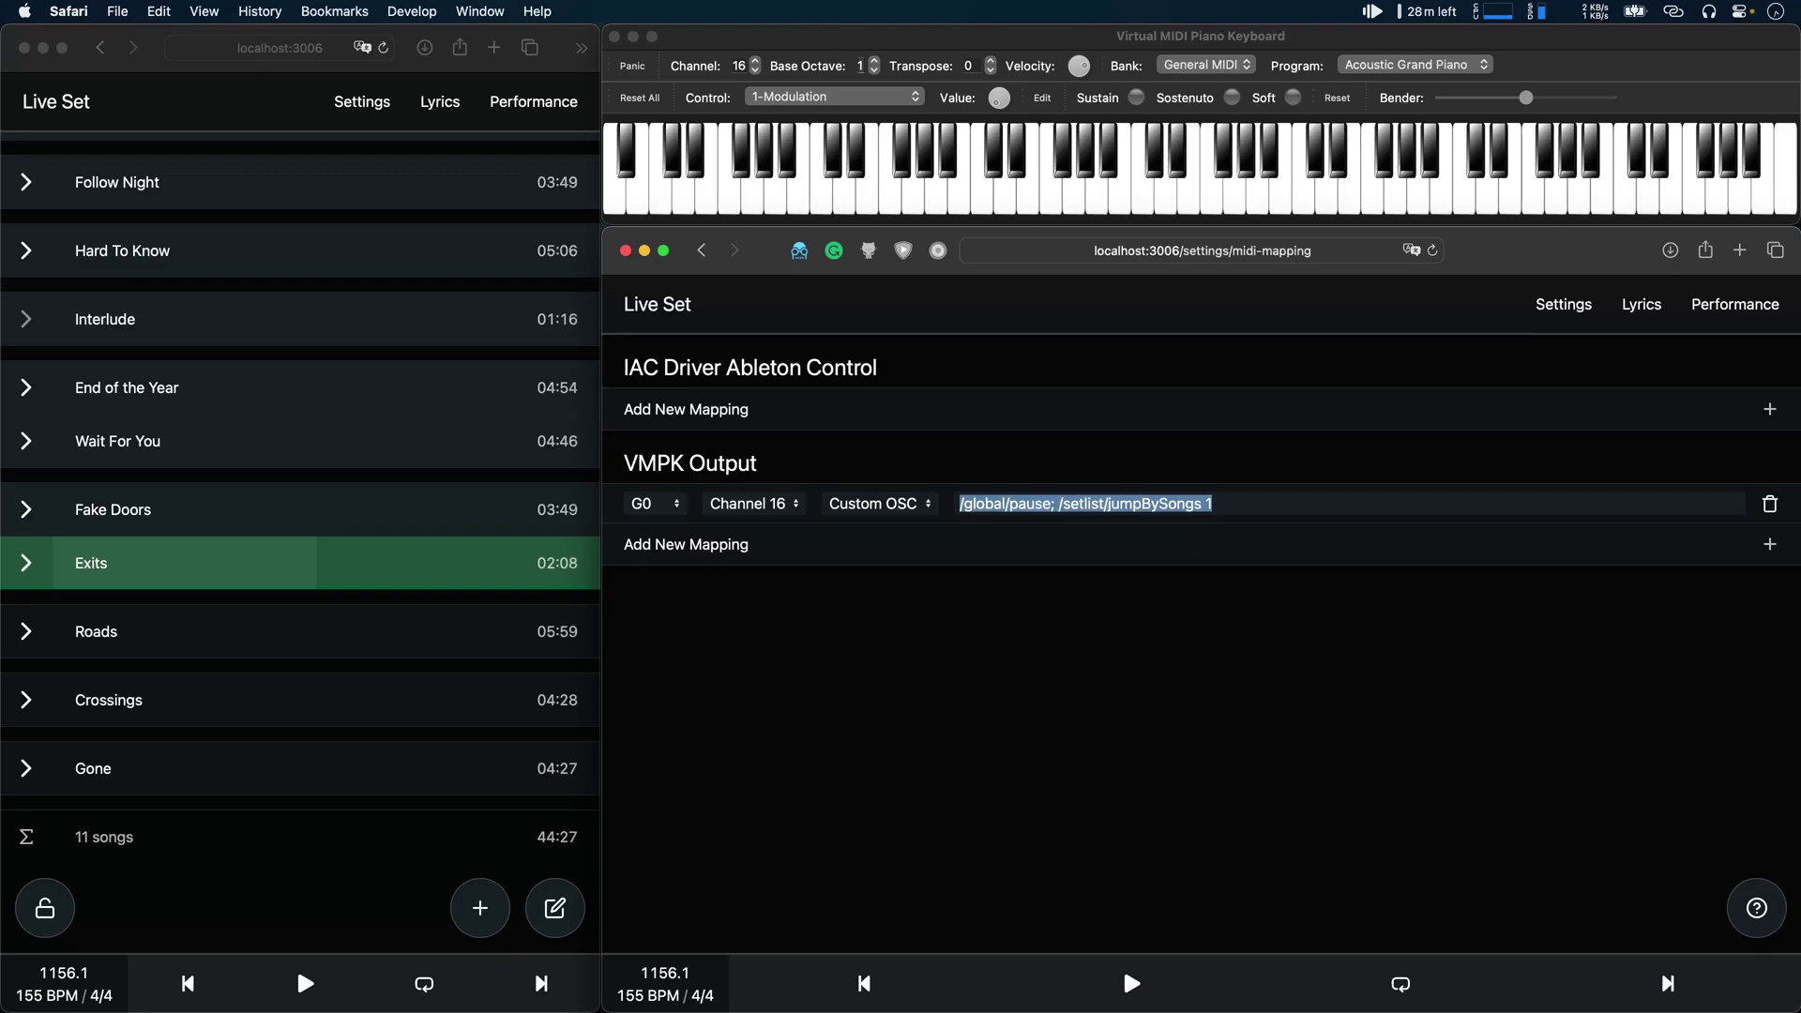
# Register a new mapping by sending the 92-Tremolo depth controller from VMPK
pyautogui.click(755, 666)
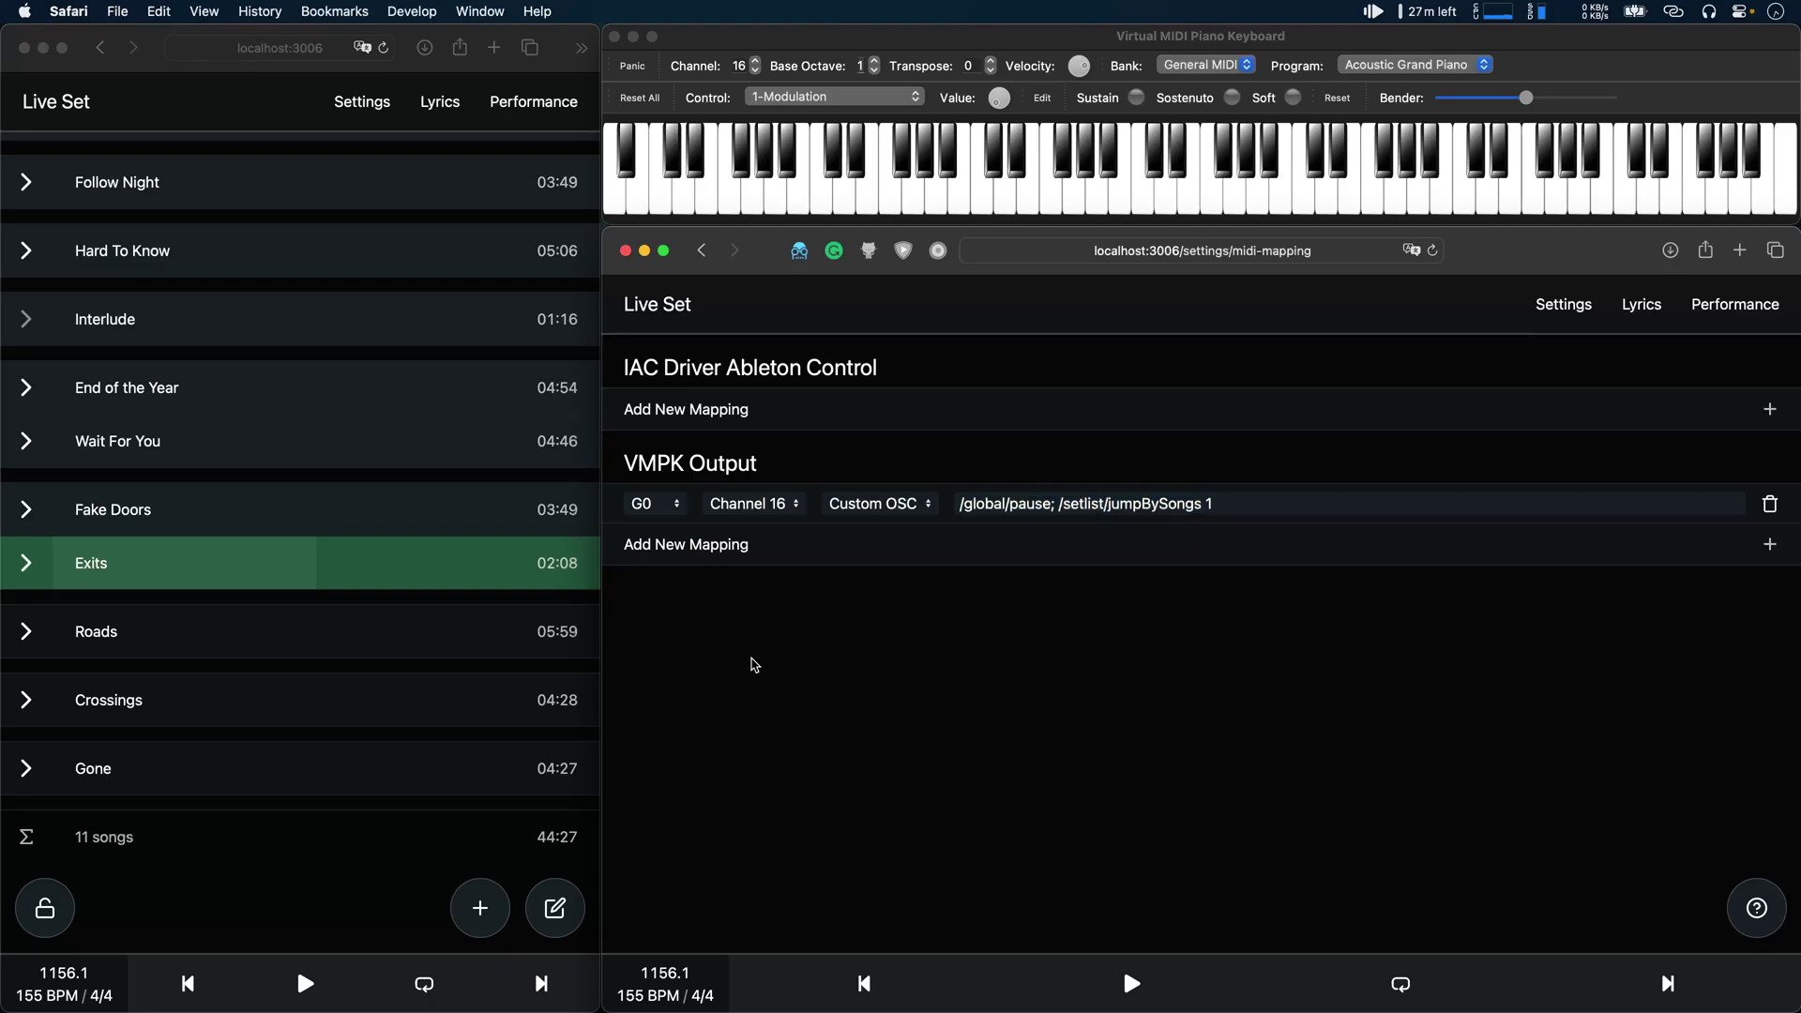
pyautogui.click(732, 553)
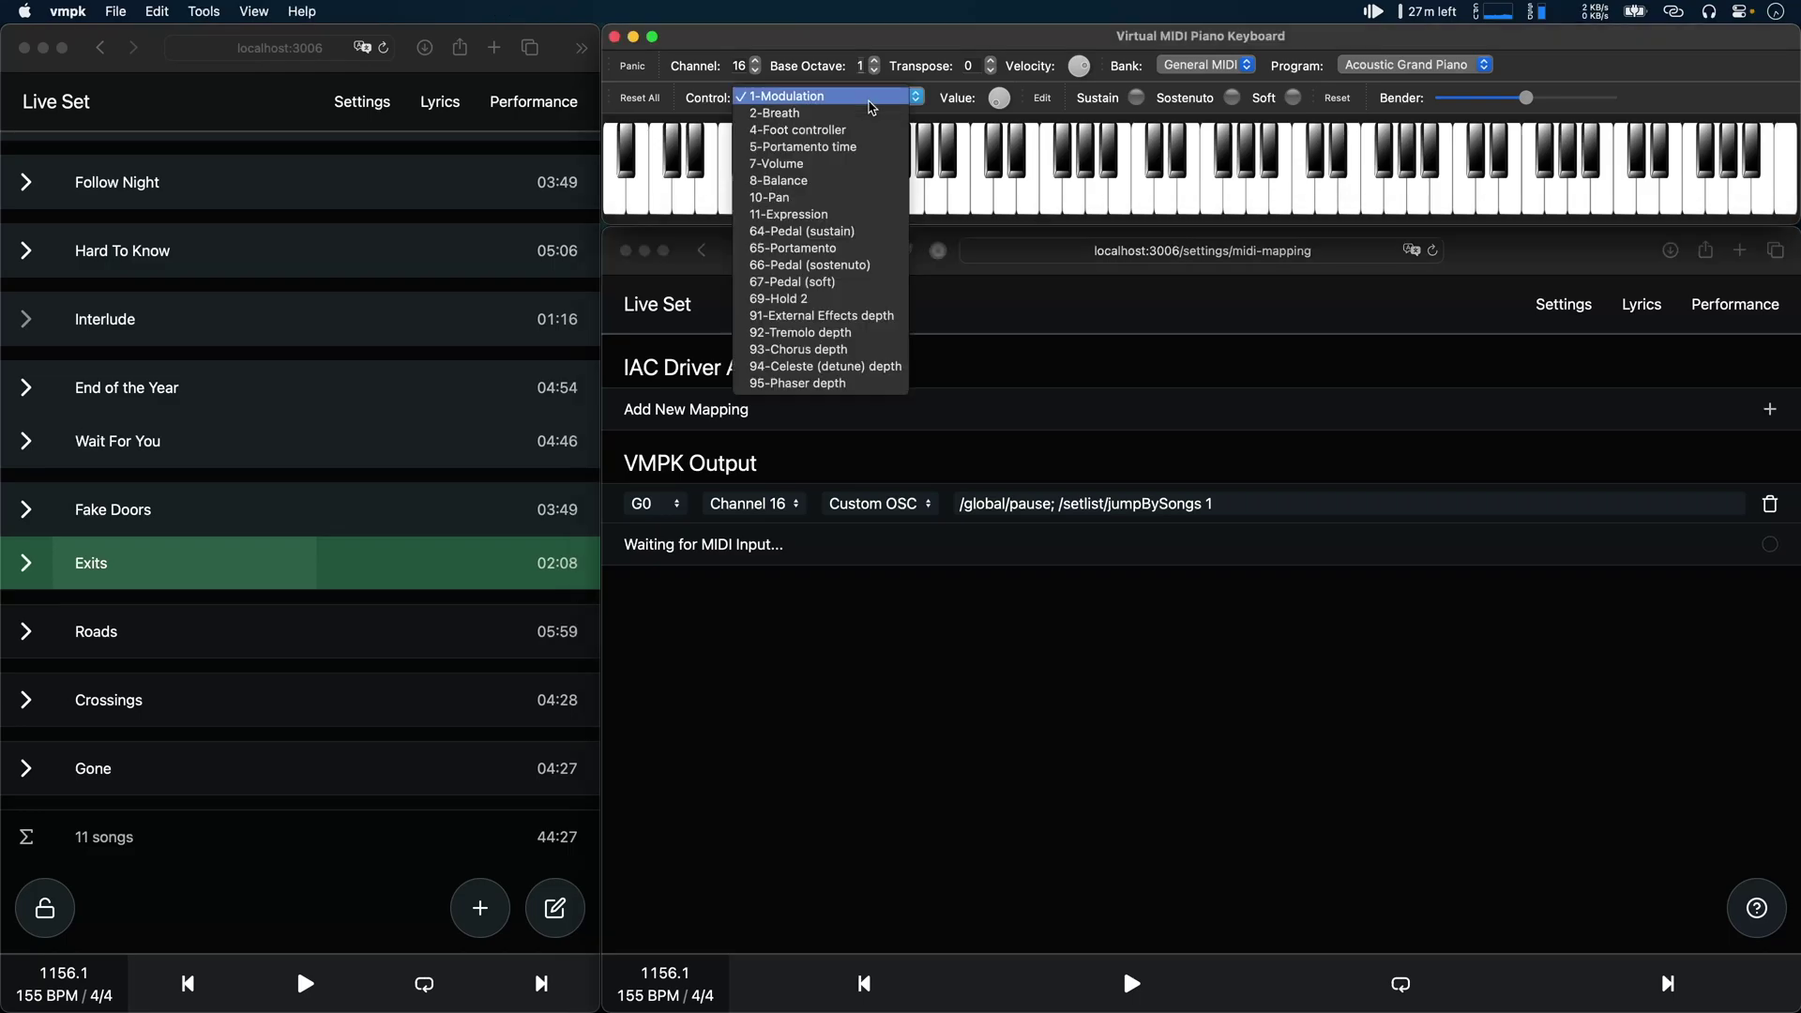
pyautogui.click(874, 96)
pyautogui.click(859, 333)
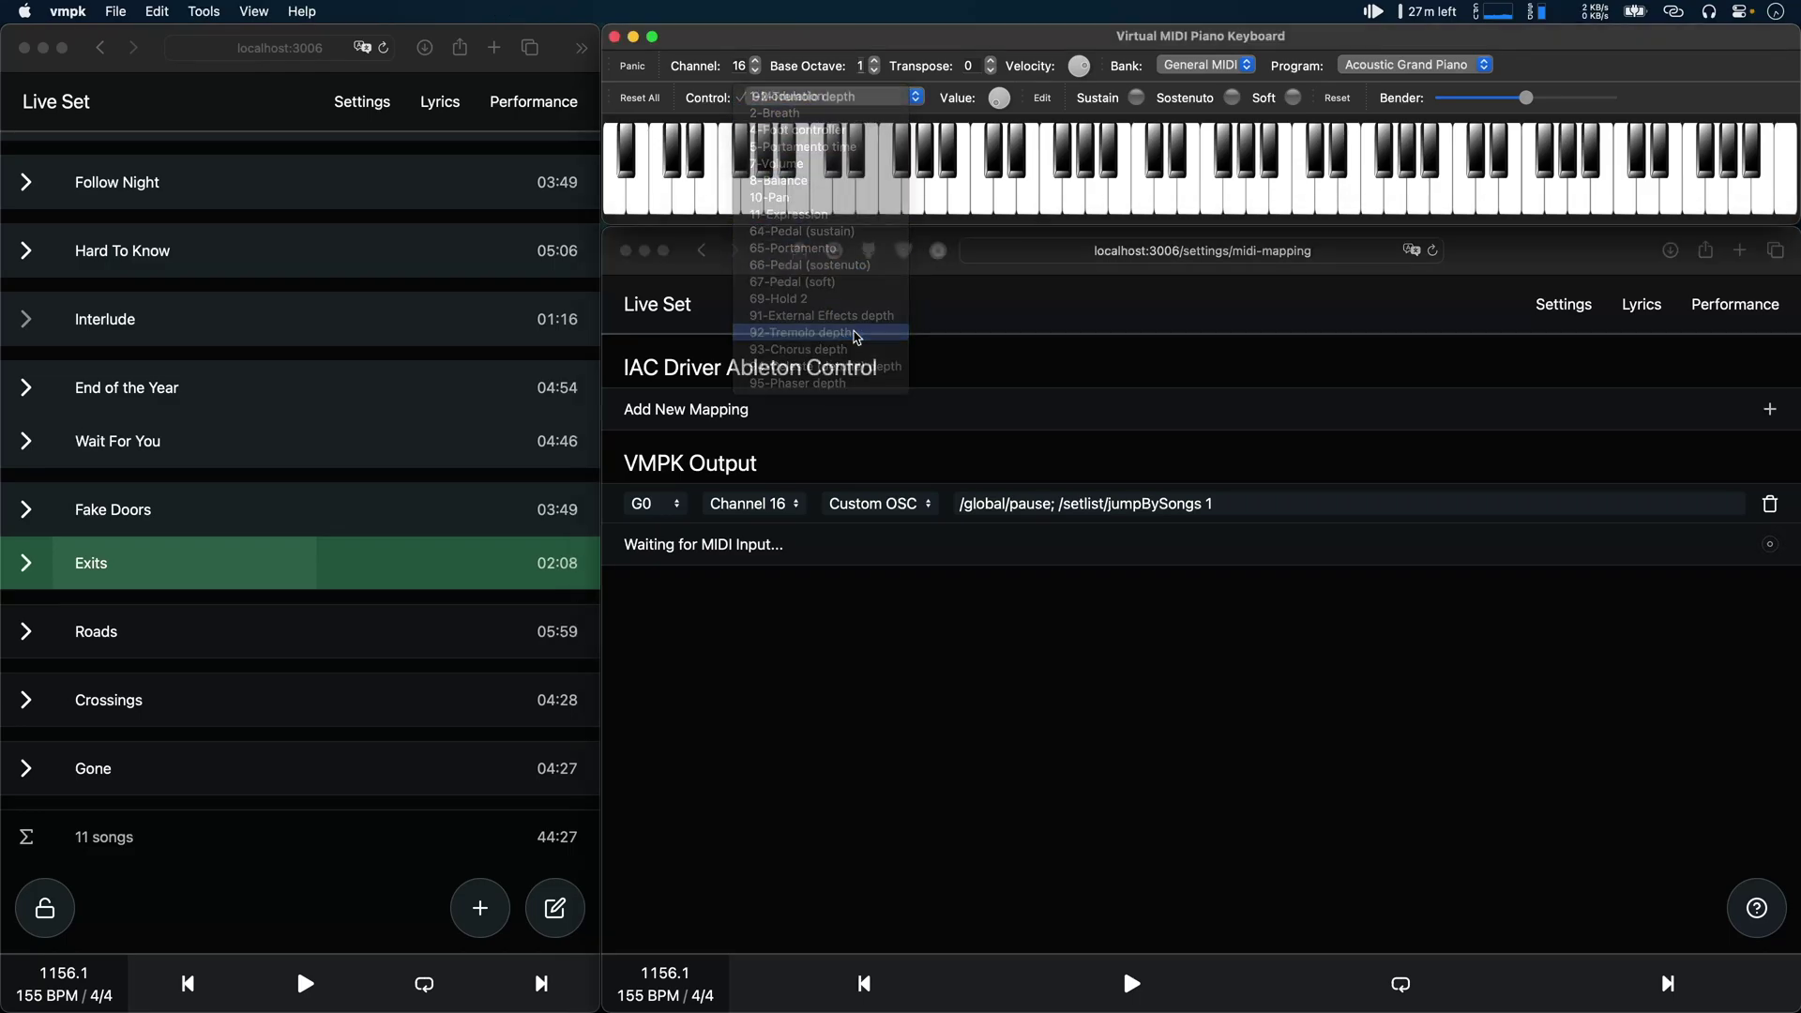
pyautogui.click(998, 98)
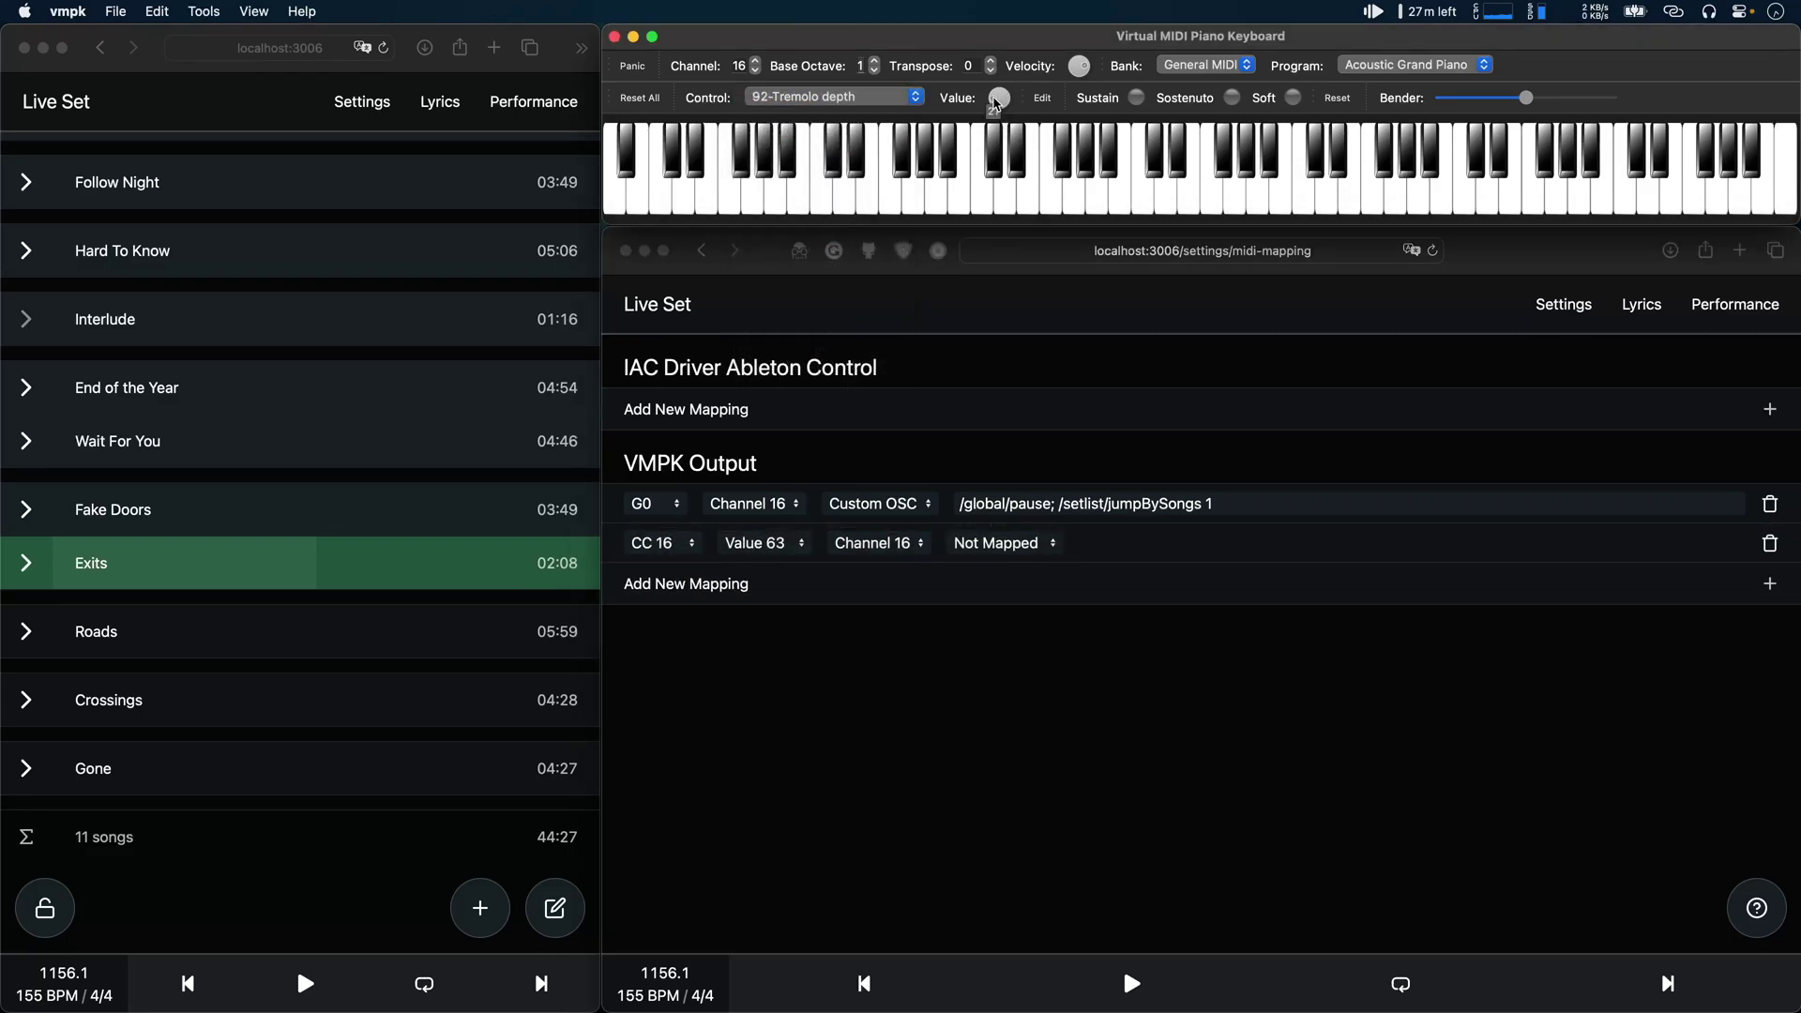
pyautogui.click(830, 687)
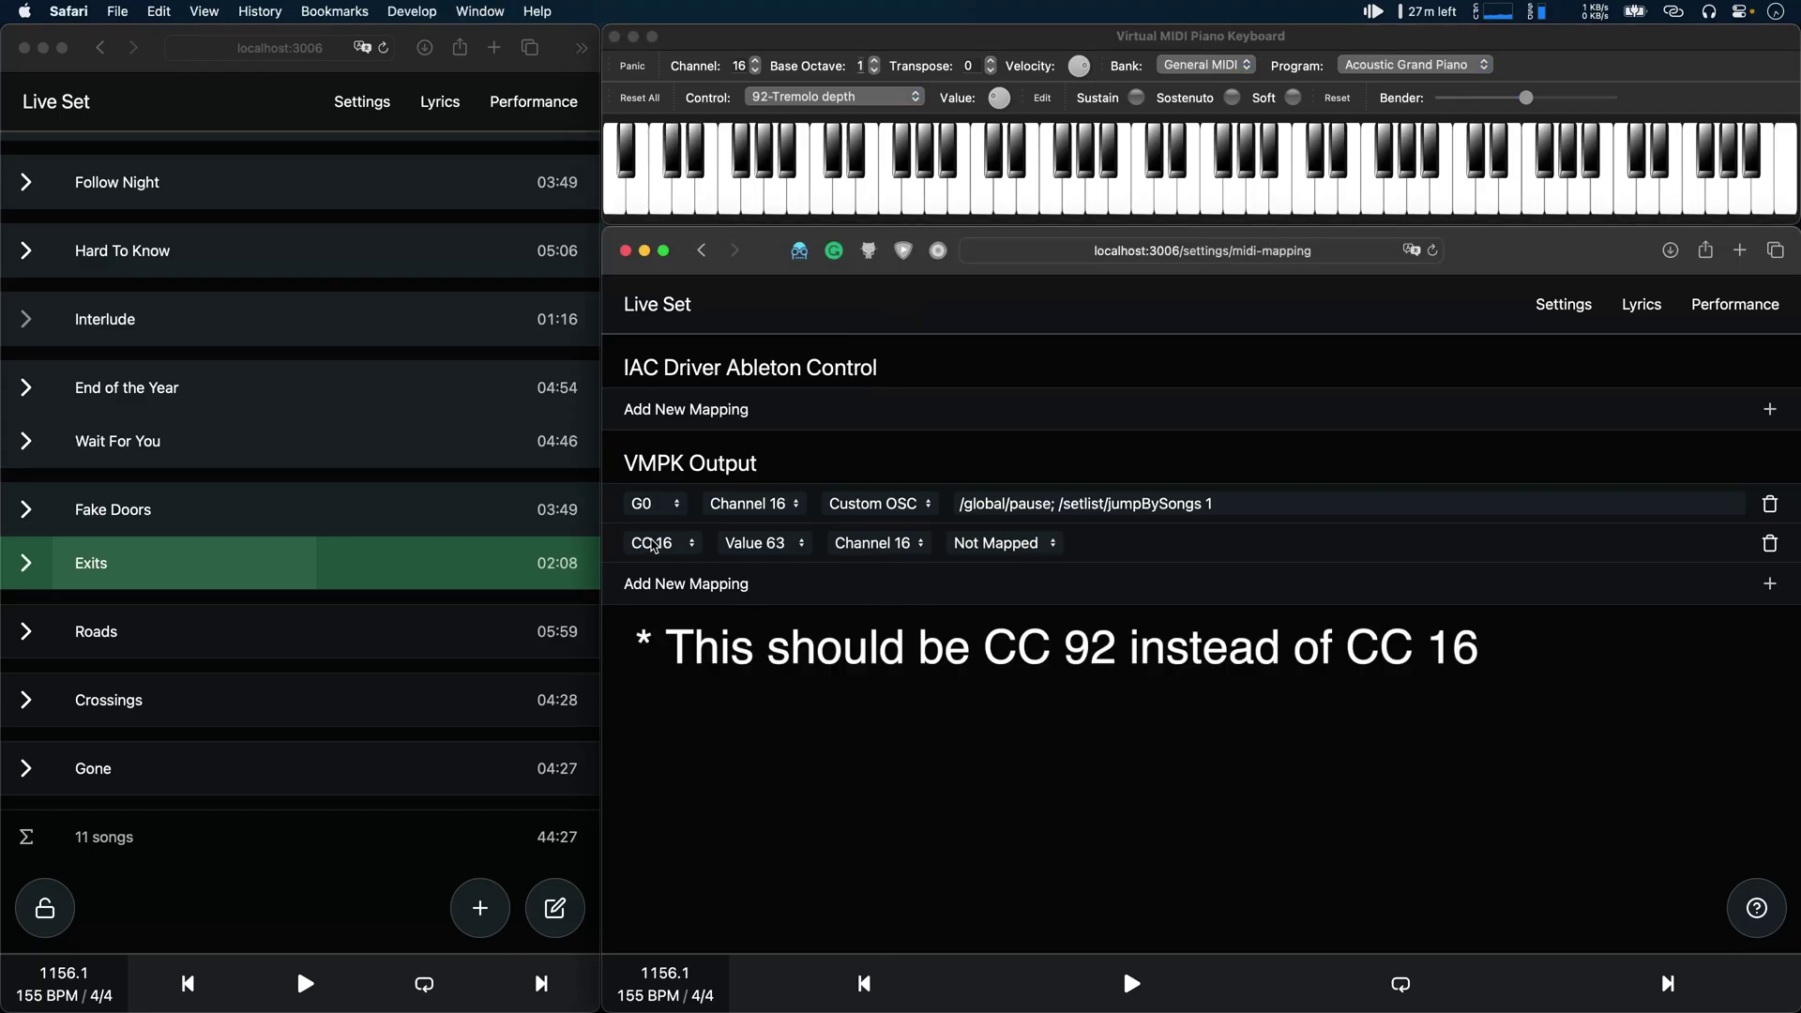
# Set the CC 16 mapping's value to 0 and its action to Pause
pyautogui.click(760, 551)
pyautogui.scroll(10, 760, 552)
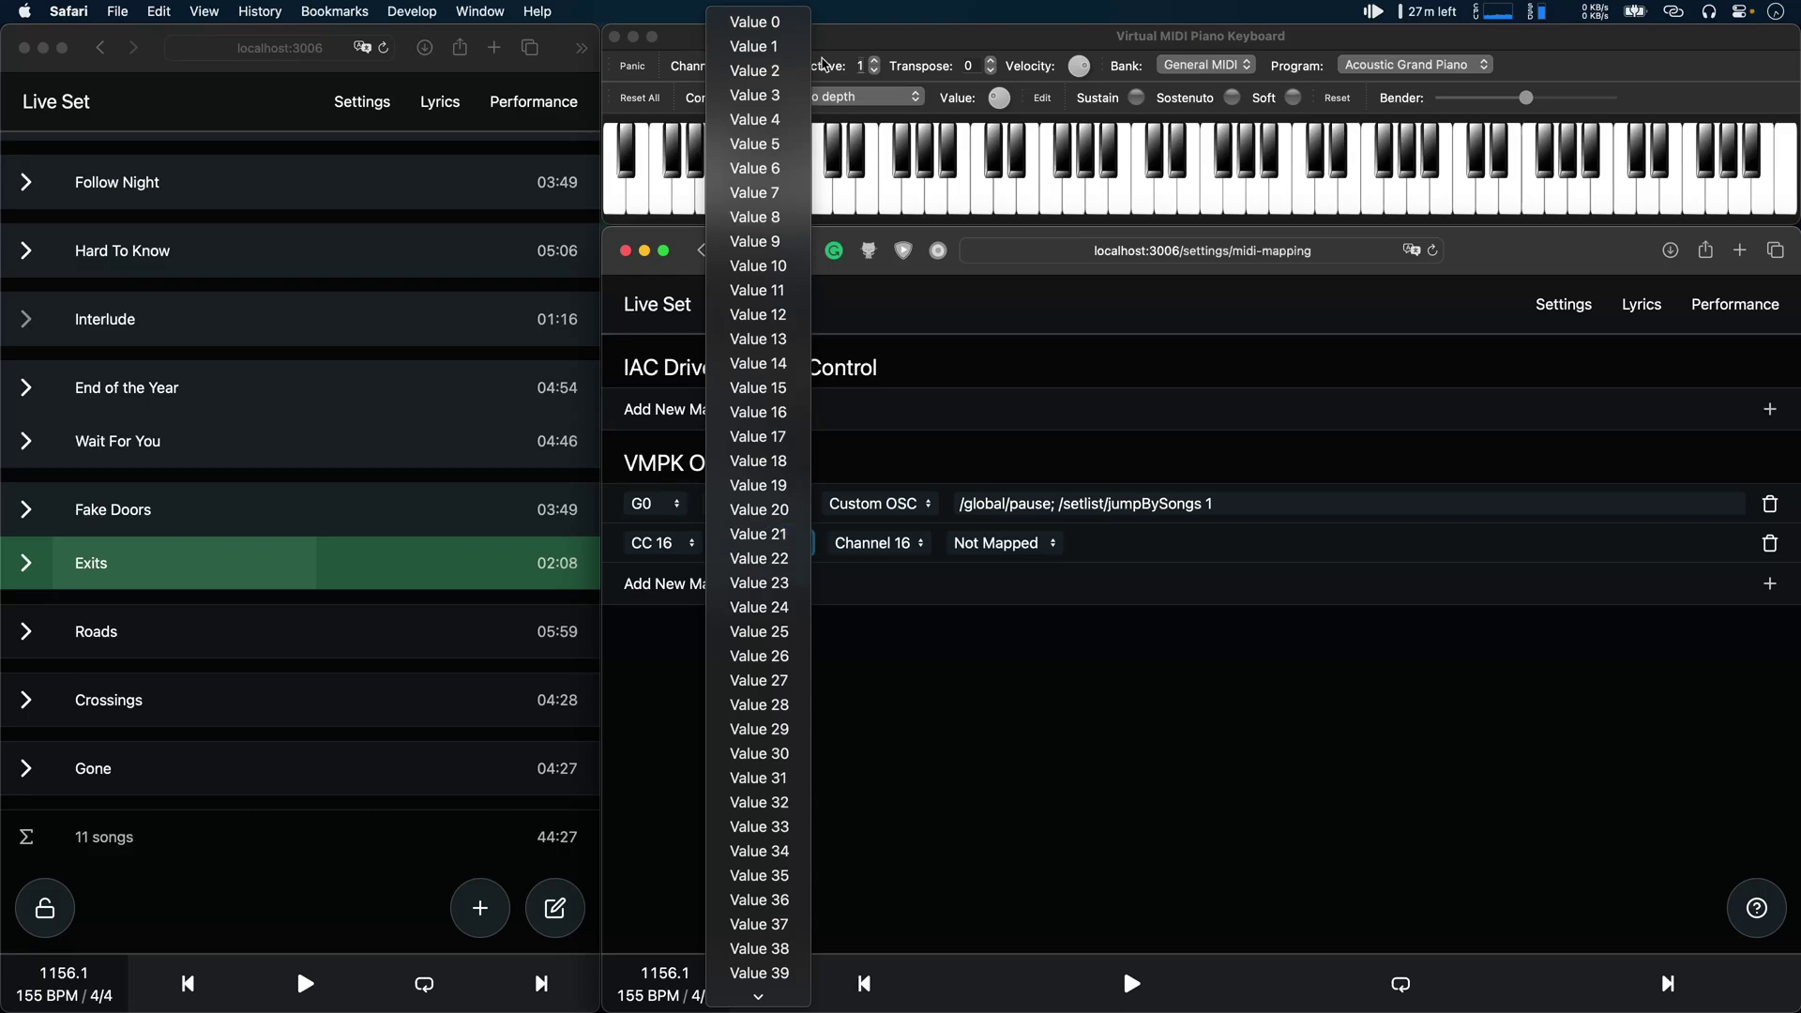
pyautogui.click(796, 32)
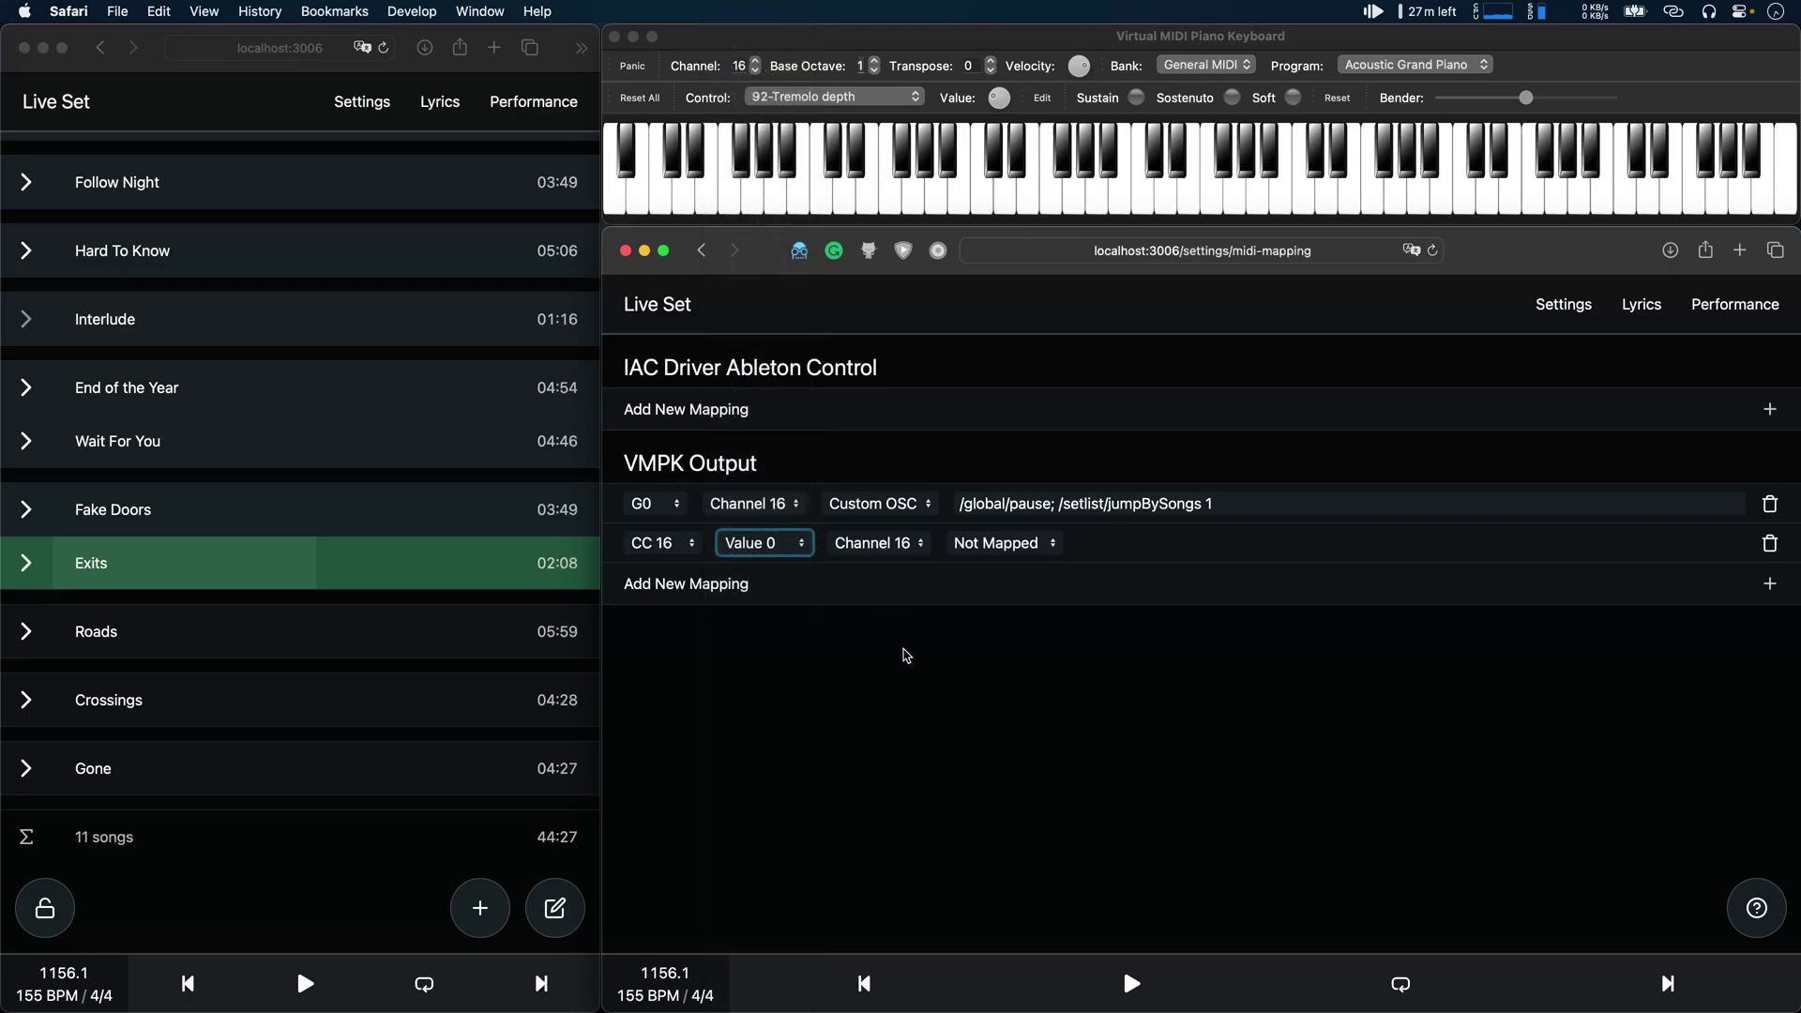
pyautogui.click(1002, 551)
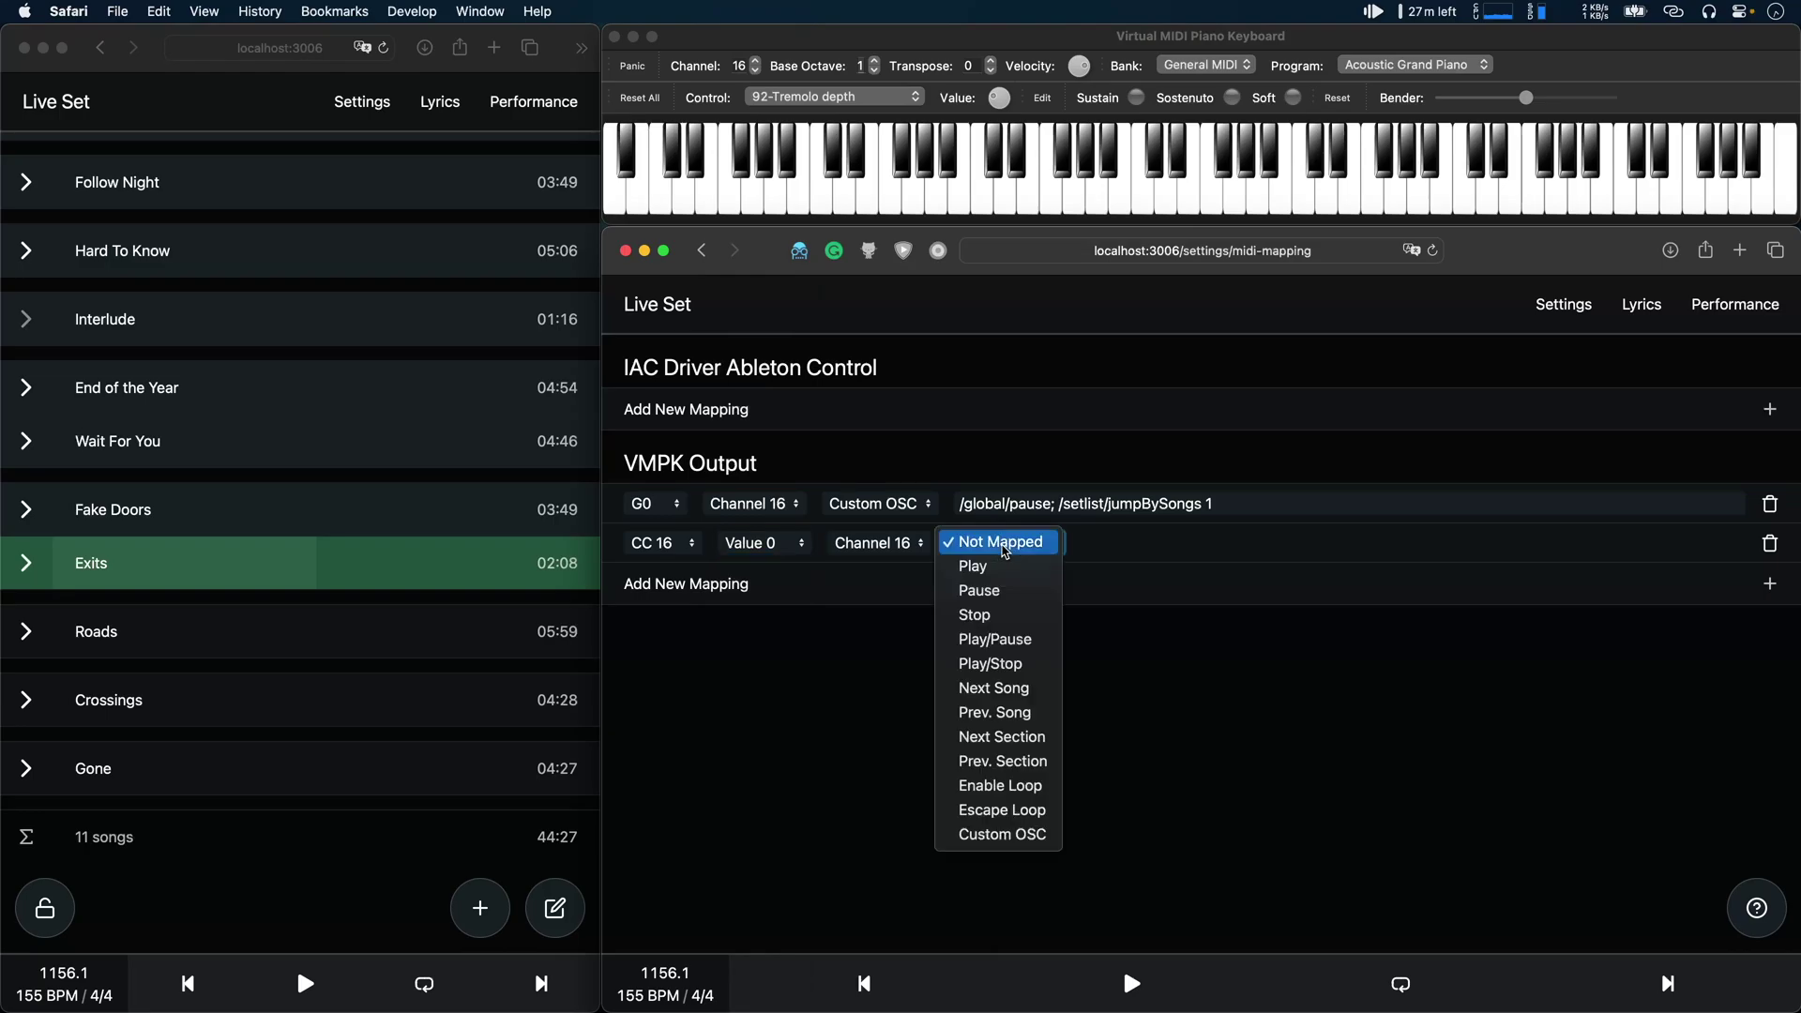
pyautogui.click(1010, 592)
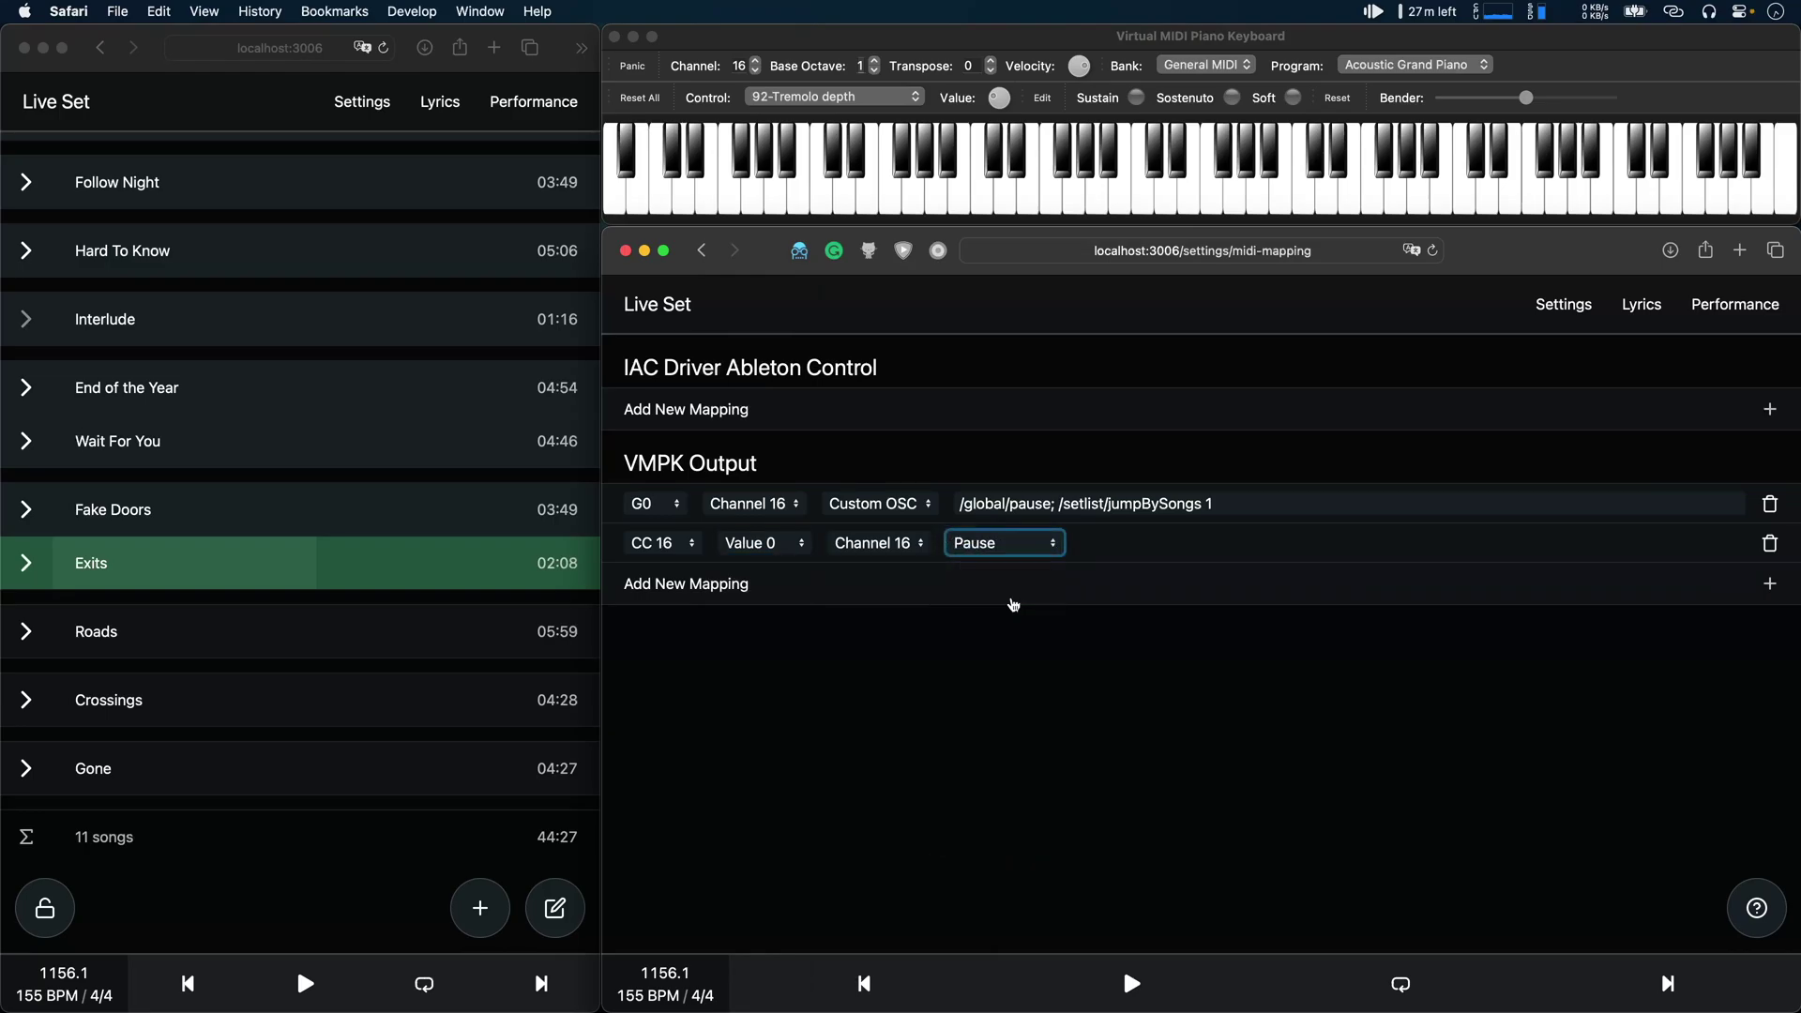
# Add a second CC 16 mapping with value 127 triggering Play
pyautogui.click(717, 588)
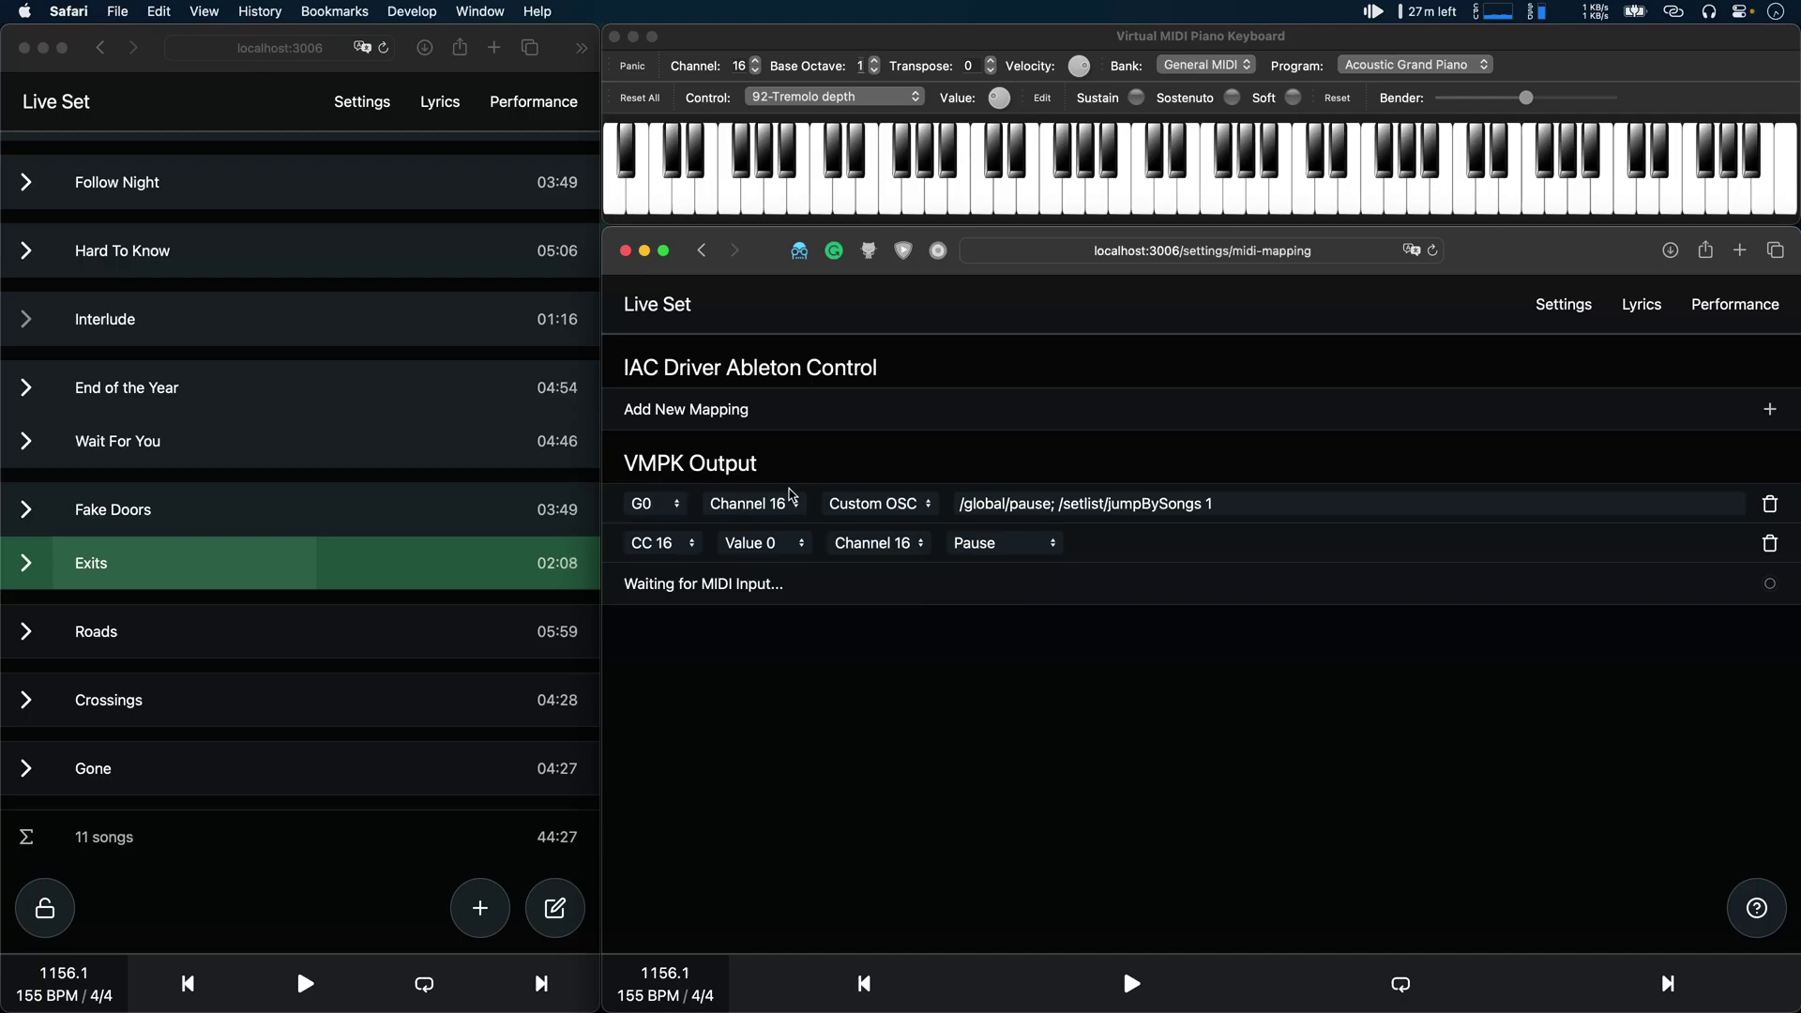
pyautogui.click(764, 583)
pyautogui.click(750, 924)
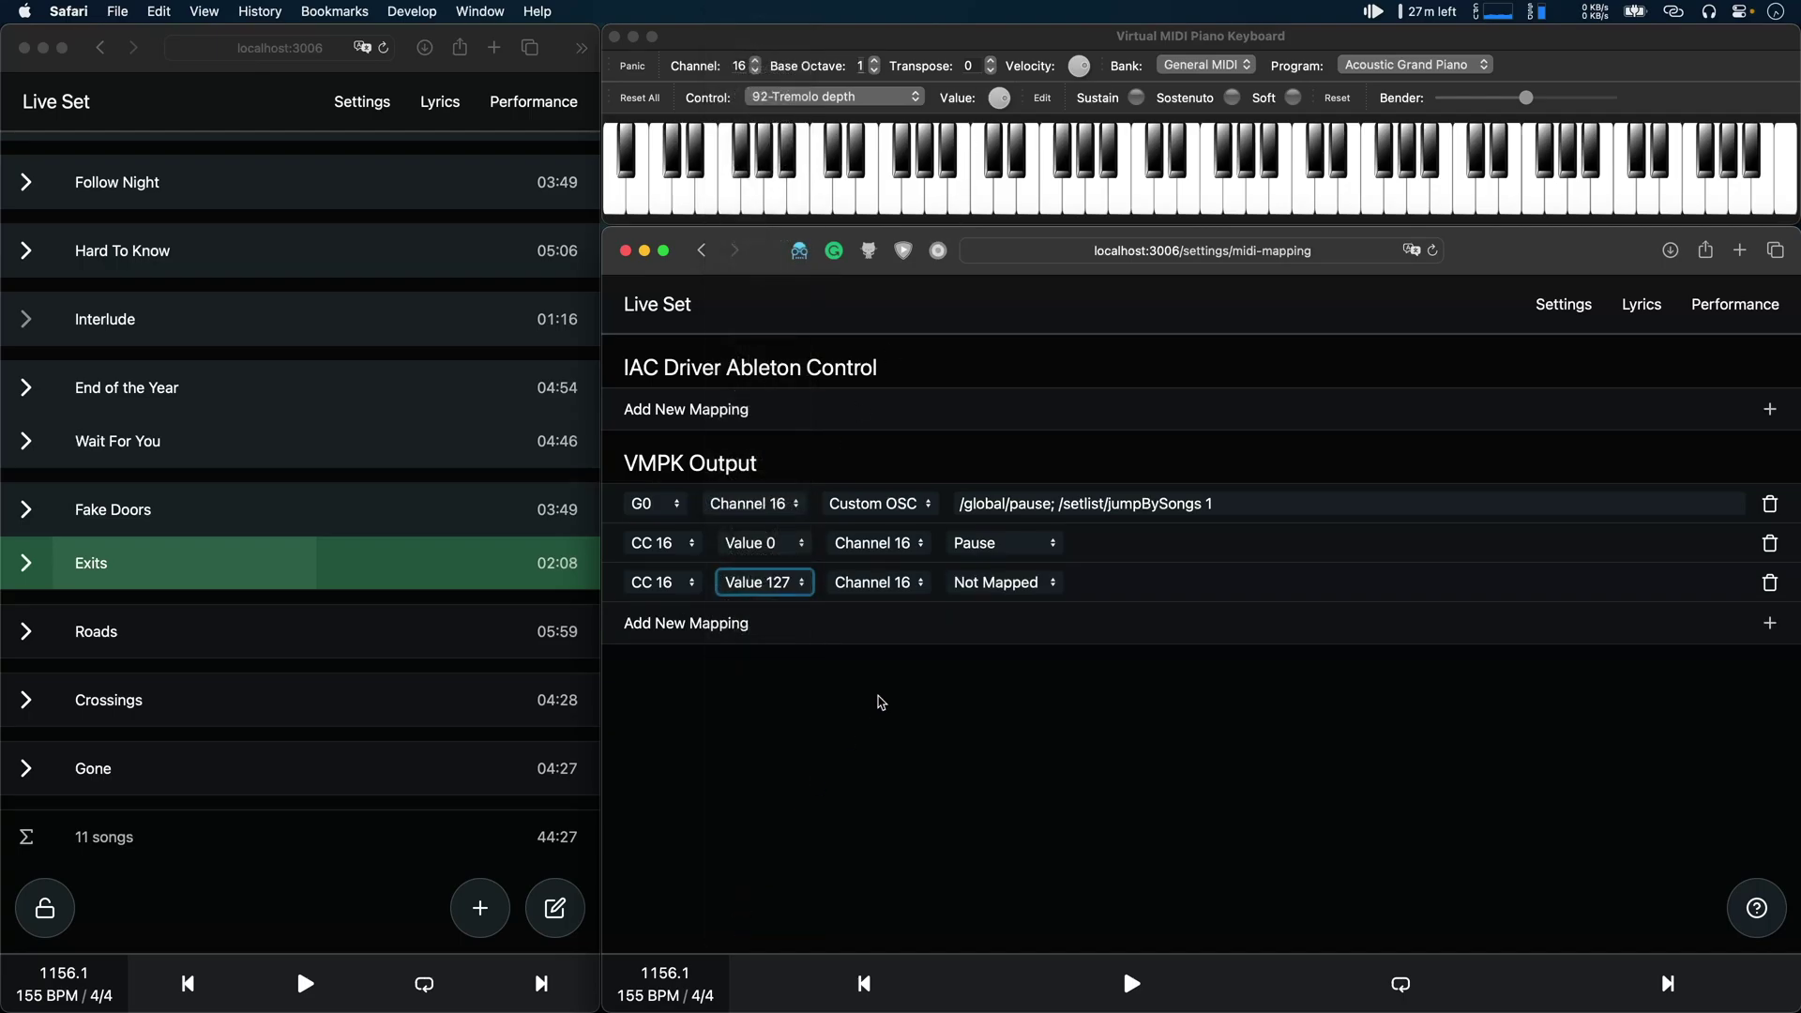
pyautogui.click(968, 589)
pyautogui.click(975, 601)
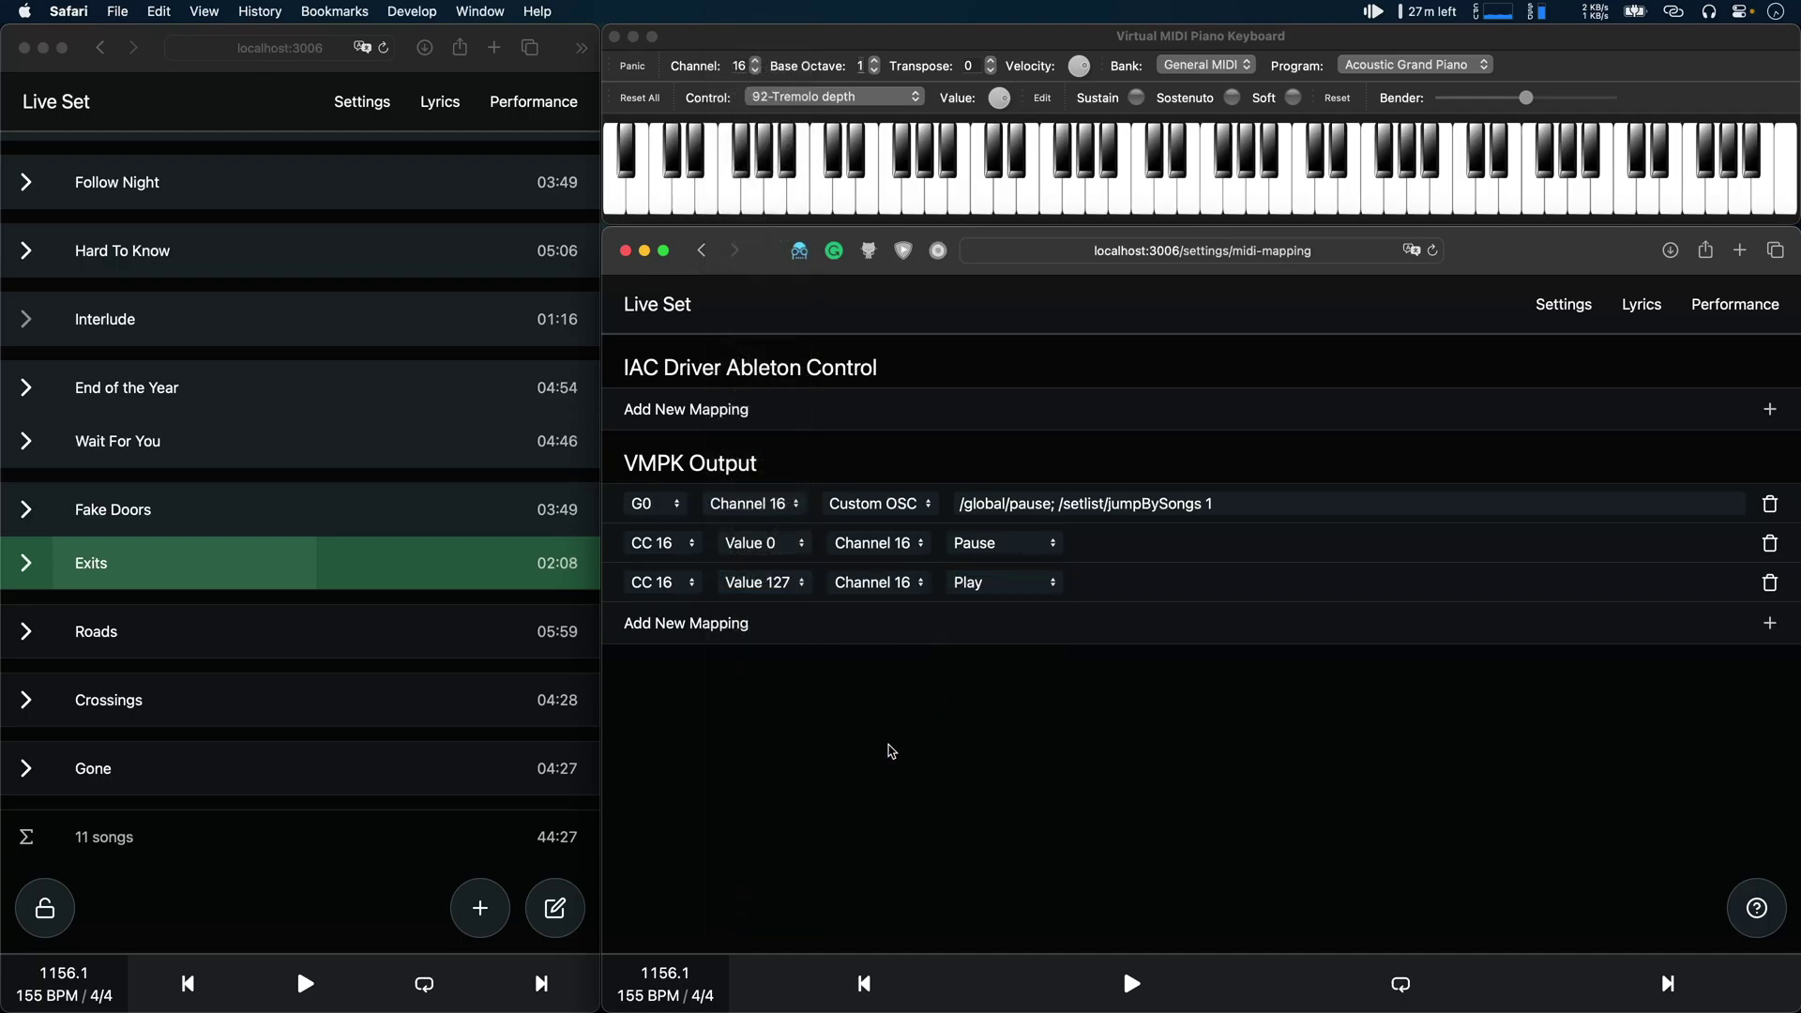
# Sweep VMPK's tremolo-depth knob between 0 and 127 to start and pause AbleSet on Fake Doors
pyautogui.click(998, 99)
pyautogui.moveTo(997, 105)
pyautogui.mouseDown()
pyautogui.moveTo(993, 130)
pyautogui.moveTo(987, 70)
pyautogui.moveTo(1009, 74)
pyautogui.mouseUp()
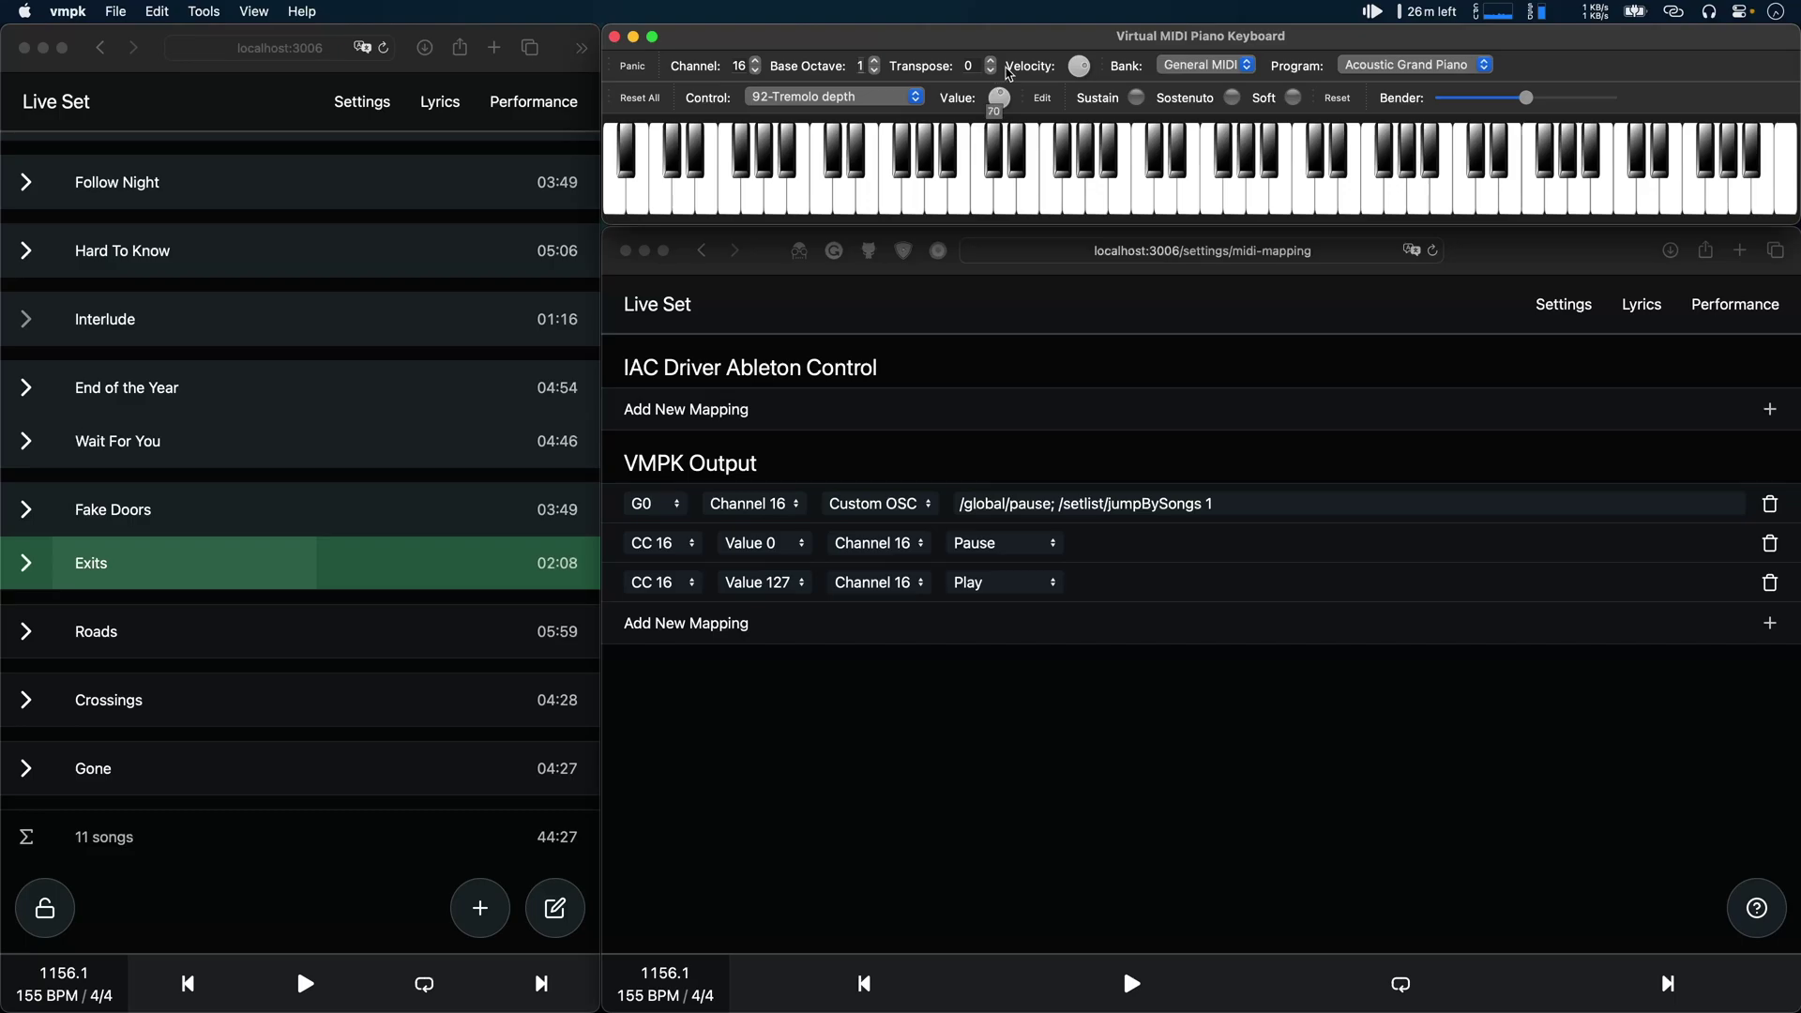
pyautogui.moveTo(1008, 74); pyautogui.dragTo(951, 95)
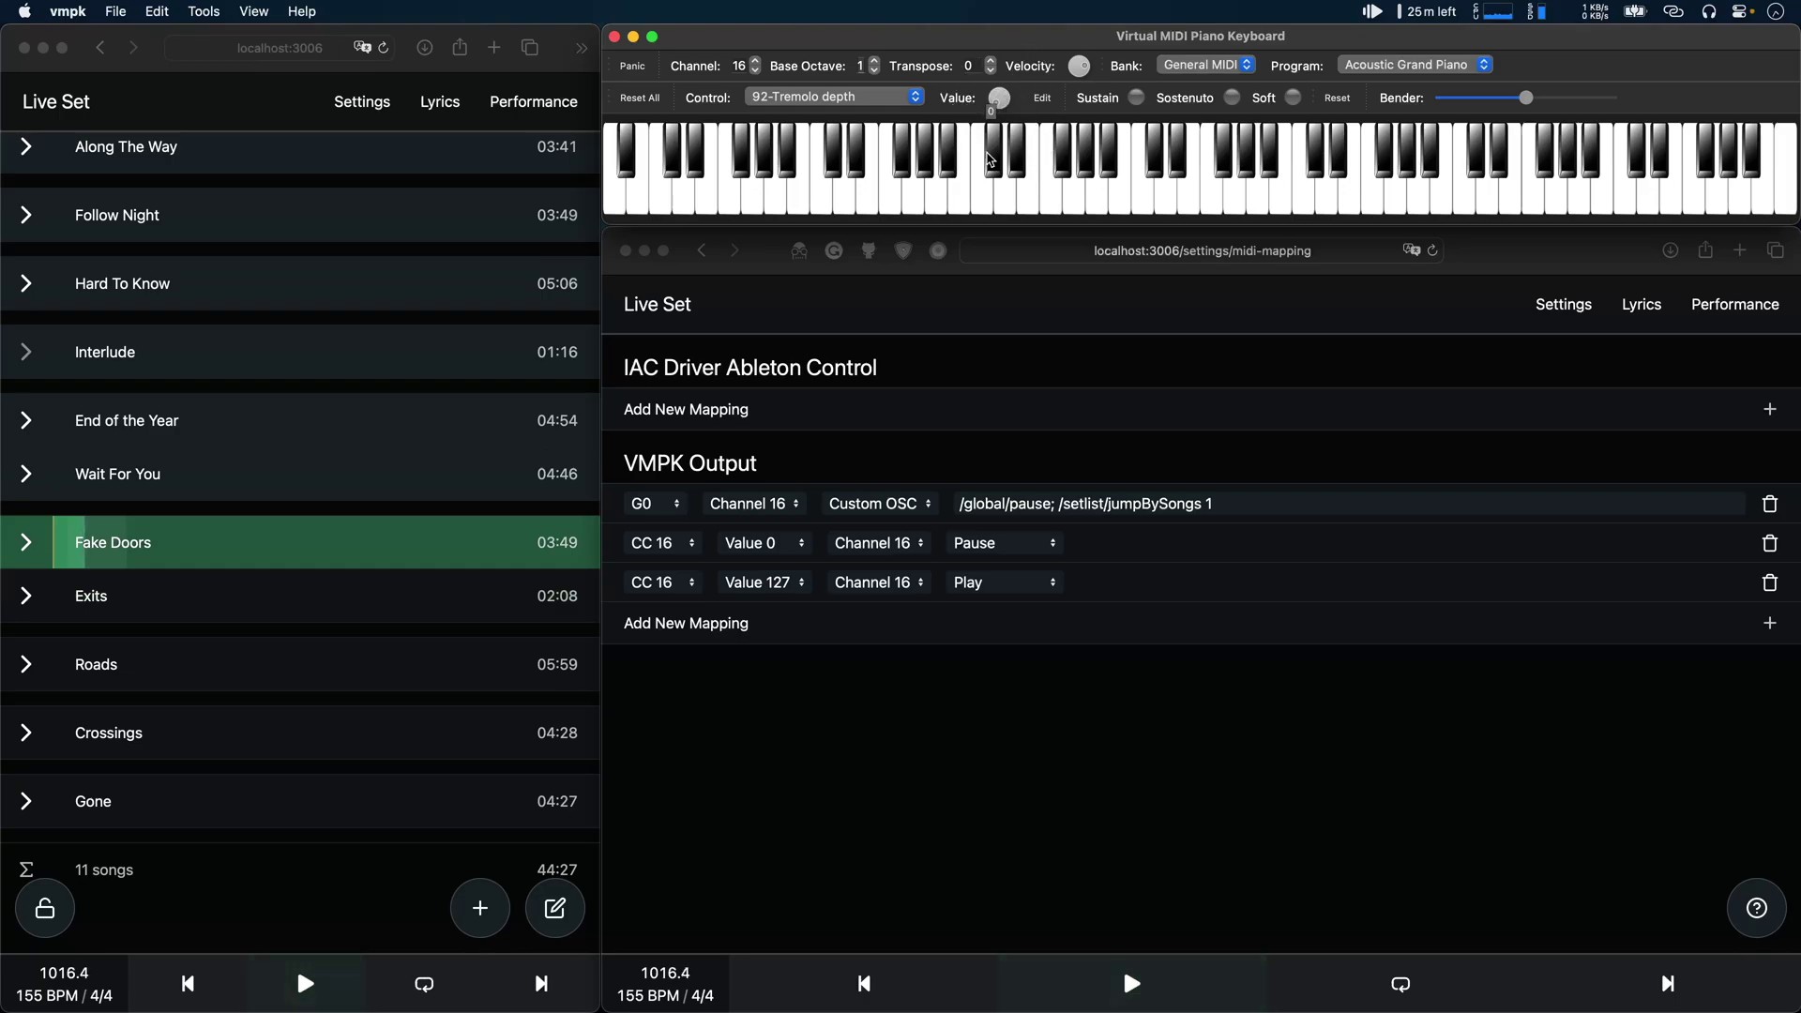
pyautogui.click(916, 770)
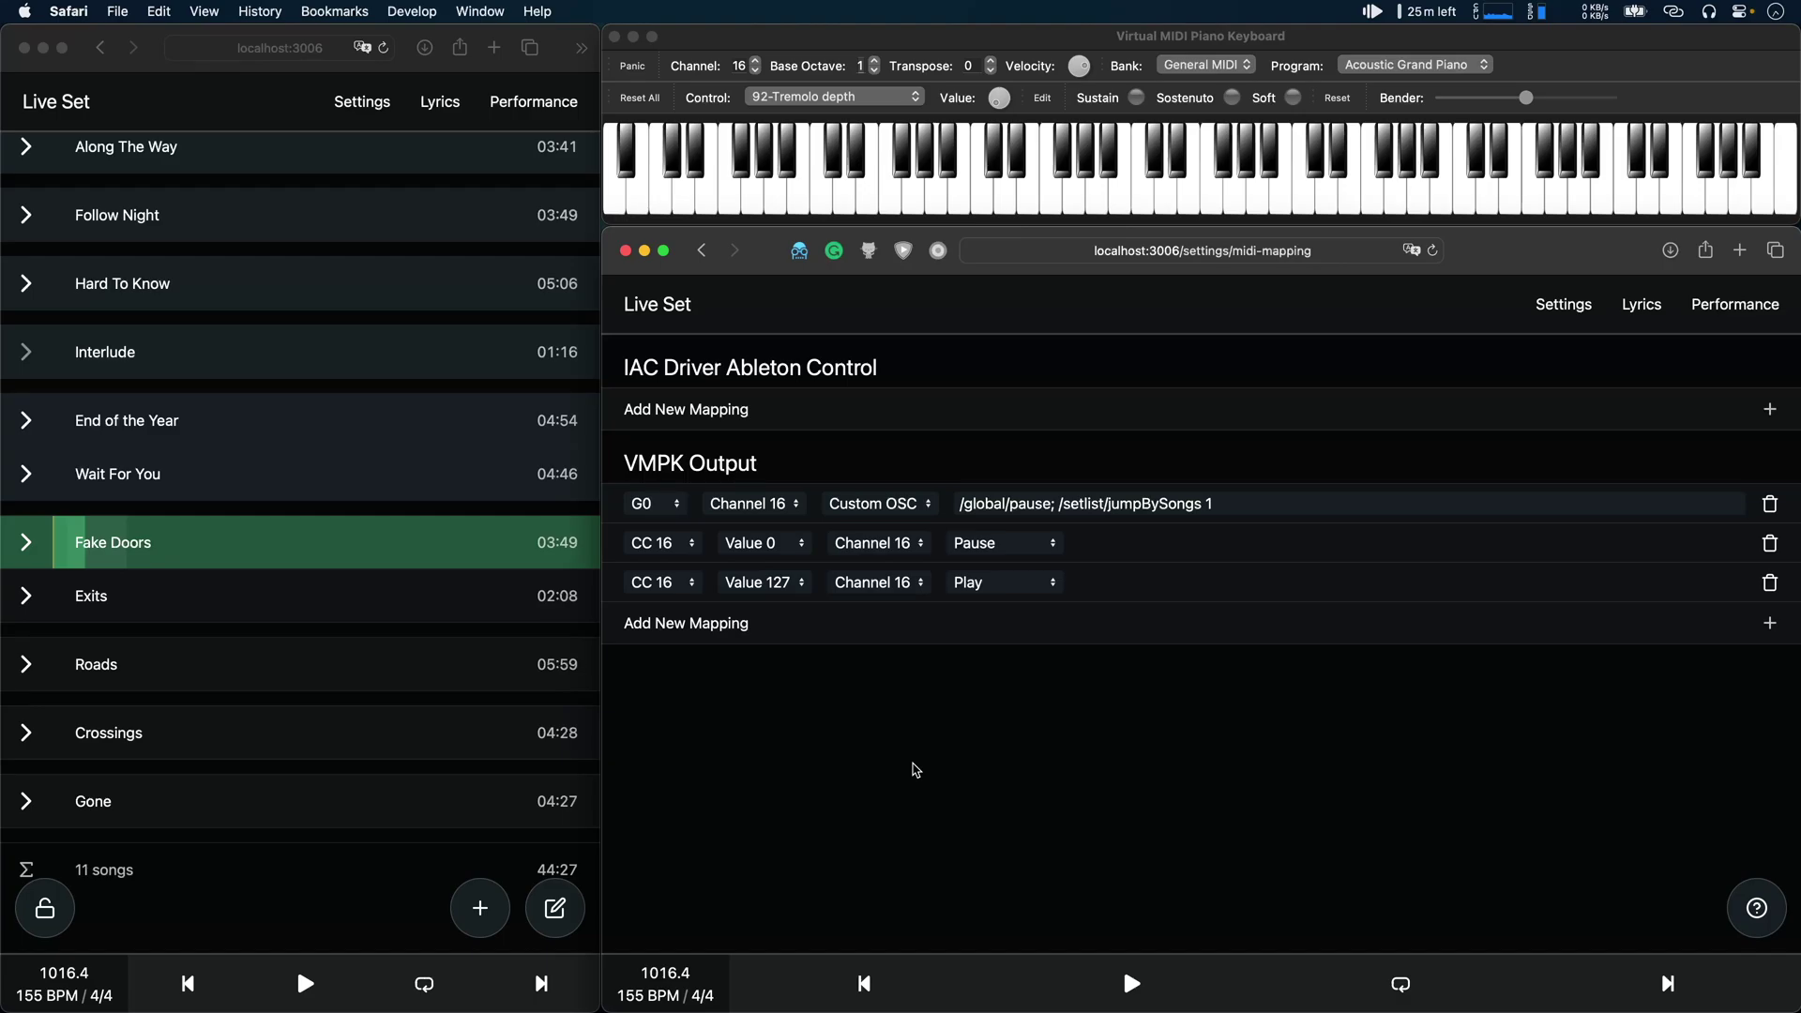